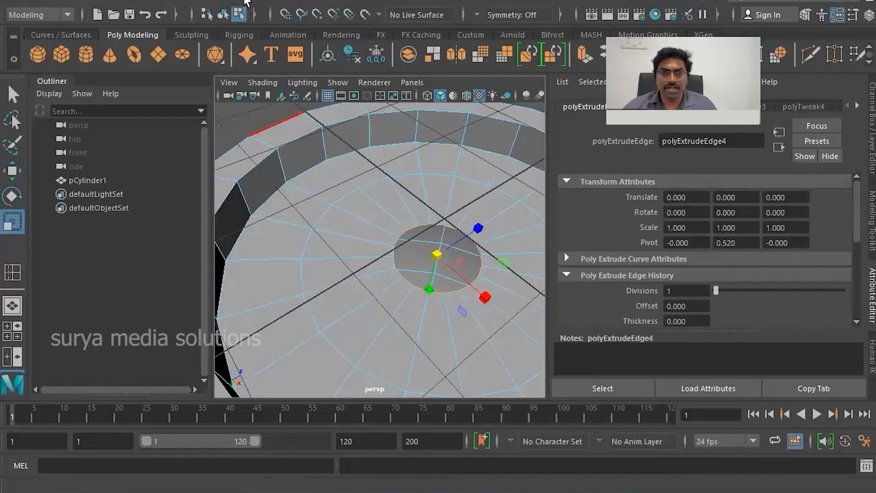
# Step: Fill the hole at the centre of the cylinder's underside with Fill Hole
pyautogui.click(245, 1)
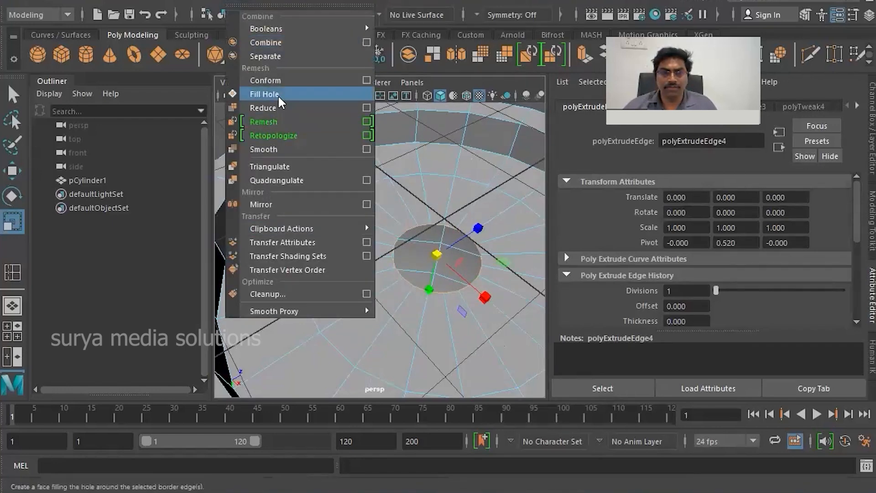
pyautogui.click(274, 96)
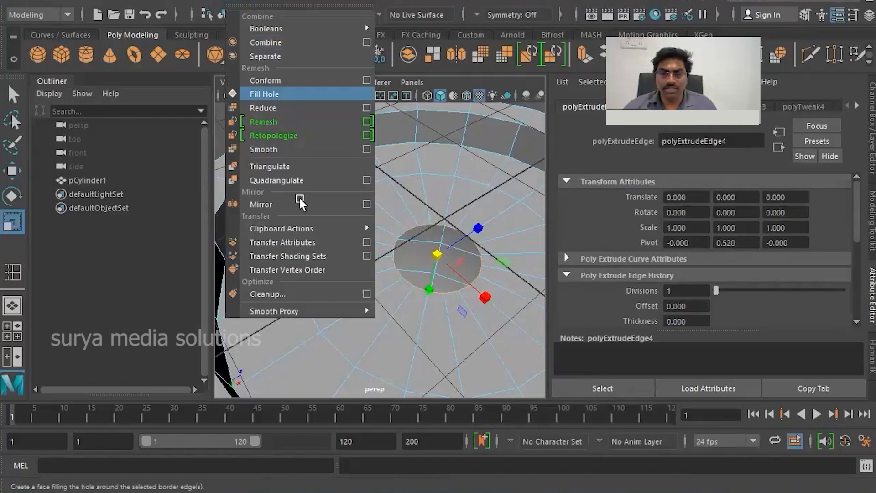
pyautogui.press('w')
# Step: In the front view, move the third vertex row from the top of the cup body slightly upward
pyautogui.scroll(-10, 357, 259)
pyautogui.keyDown('alt'); pyautogui.moveTo(401, 246); pyautogui.dragTo(436, 456); pyautogui.keyUp('alt')
pyautogui.scroll(6, 382, 218)
pyautogui.keyDown('alt'); pyautogui.moveTo(376, 201); pyautogui.dragTo(375, 262, button='middle'); pyautogui.keyUp('alt')
pyautogui.keyDown('alt'); pyautogui.moveTo(374, 262); pyautogui.dragTo(470, 189); pyautogui.keyUp('alt')
pyautogui.keyDown('alt'); pyautogui.moveTo(338, 202); pyautogui.dragTo(415, 183); pyautogui.keyUp('alt')
pyautogui.scroll(-10, 416, 183)
pyautogui.keyDown('alt'); pyautogui.moveTo(415, 183); pyautogui.dragTo(414, 218, button='middle'); pyautogui.keyUp('alt')
pyautogui.scroll(8, 415, 218)
pyautogui.keyDown('alt'); pyautogui.moveTo(398, 249); pyautogui.dragTo(333, 243); pyautogui.keyUp('alt')
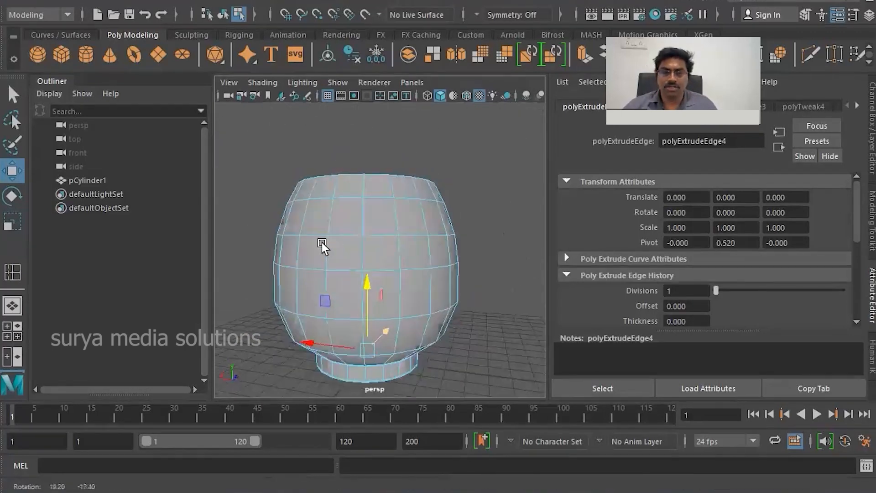
pyautogui.press('space')
pyautogui.press('space')
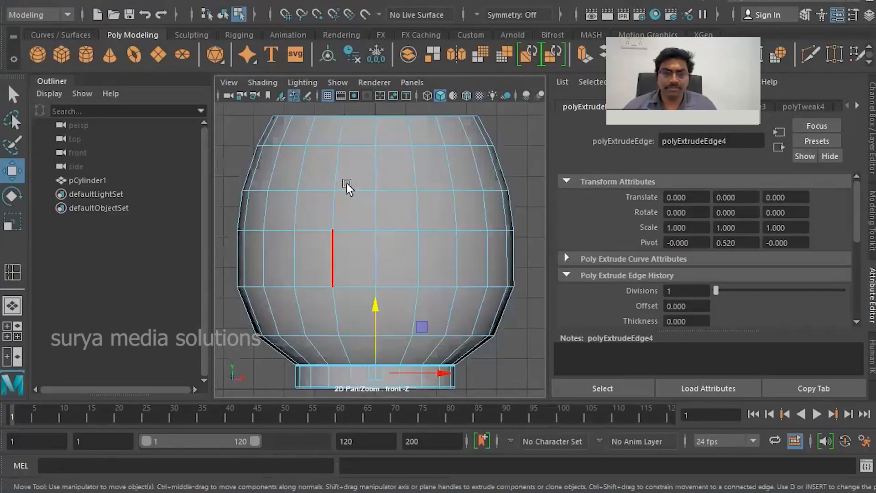
pyautogui.moveTo(346, 128); pyautogui.dragTo(297, 129, button='right')
pyautogui.keyDown('alt'); pyautogui.moveTo(332, 218); pyautogui.dragTo(336, 247, button='middle'); pyautogui.keyUp('alt')
pyautogui.moveTo(233, 210); pyautogui.dragTo(557, 252)
pyautogui.moveTo(374, 153); pyautogui.dragTo(374, 147)
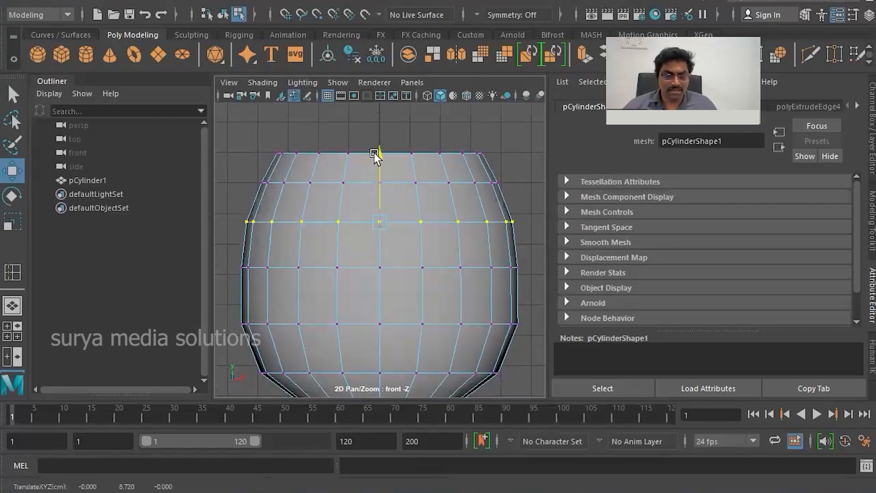
# Step: Extrude the cup's top border edge loop and scale it inward to create a flat rim thickness
pyautogui.press('space')
pyautogui.press('space')
pyautogui.scroll(-5, 409, 203)
pyautogui.keyDown('alt'); pyautogui.moveTo(409, 203); pyautogui.dragTo(377, 237); pyautogui.keyUp('alt')
pyautogui.scroll(5, 385, 280)
pyautogui.scroll(-3, 386, 284)
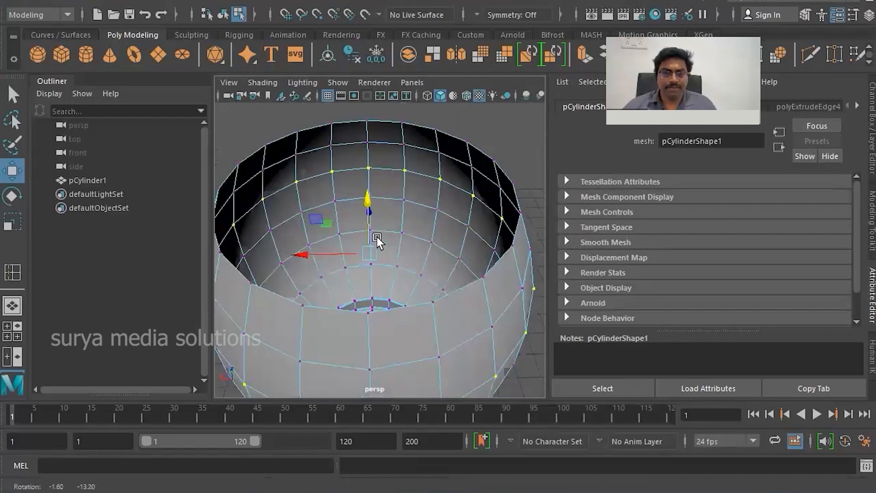
pyautogui.moveTo(380, 128); pyautogui.dragTo(366, 86, button='right')
pyautogui.click(355, 119)
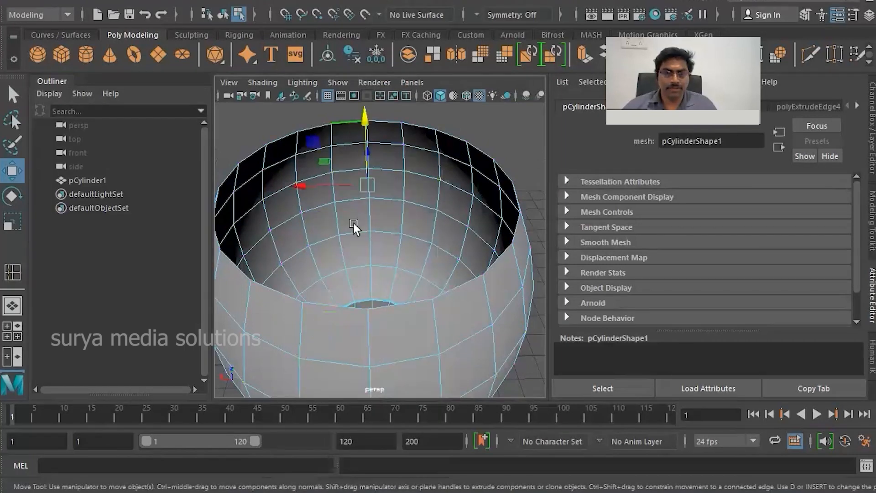
pyautogui.hotkey('ctrl', 'e')
pyautogui.moveTo(361, 184); pyautogui.dragTo(344, 185)
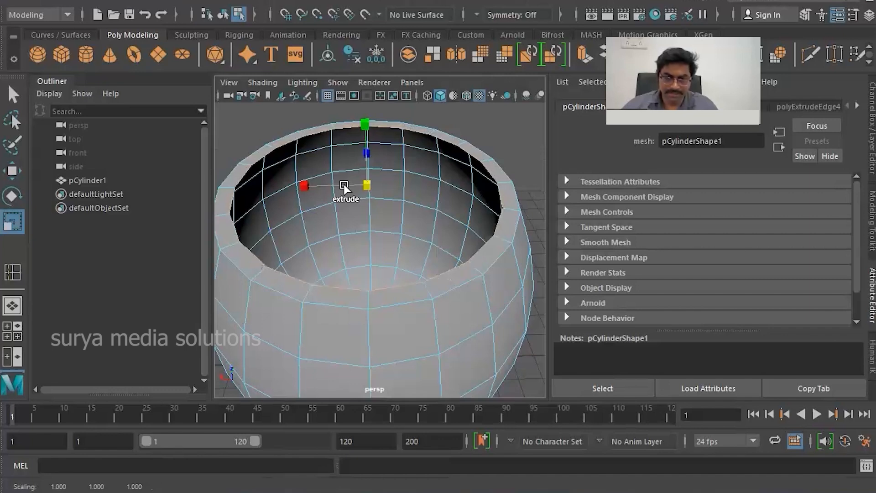
# Step: In a wireframe front view, extrude the inner rim loop down inside the cup and scale it outward to follow the outer wall
pyautogui.press('space')
pyautogui.press('space')
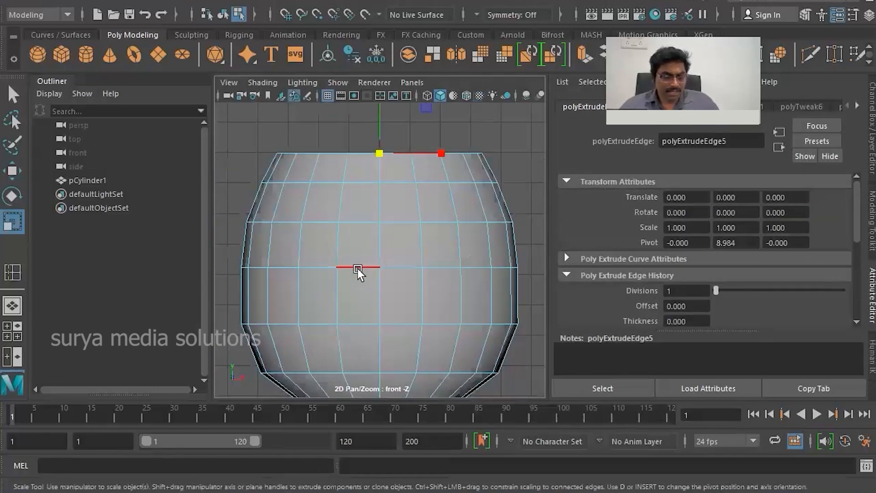
pyautogui.press('4')
pyautogui.press('w')
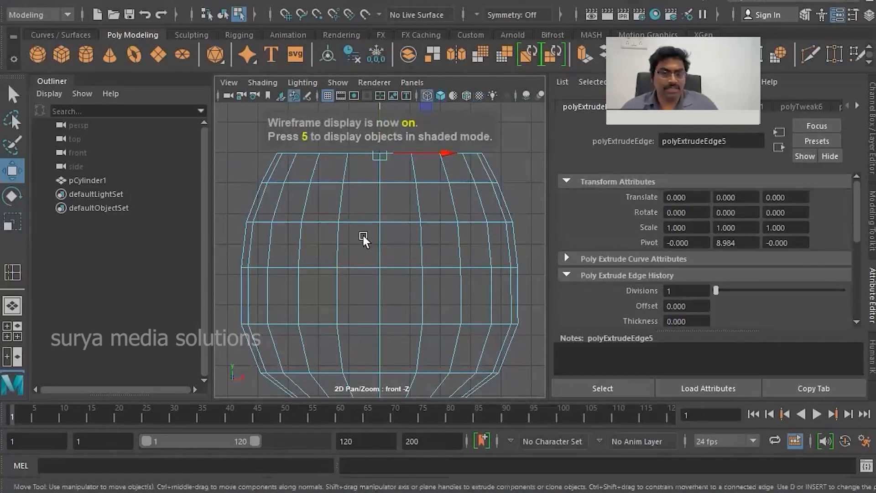
pyautogui.keyDown('shift'); pyautogui.moveTo(378, 105); pyautogui.dragTo(366, 183); pyautogui.keyUp('shift')
pyautogui.press('r')
pyautogui.keyDown('shift'); pyautogui.moveTo(382, 233); pyautogui.dragTo(412, 234); pyautogui.keyUp('shift')
pyautogui.press('w')
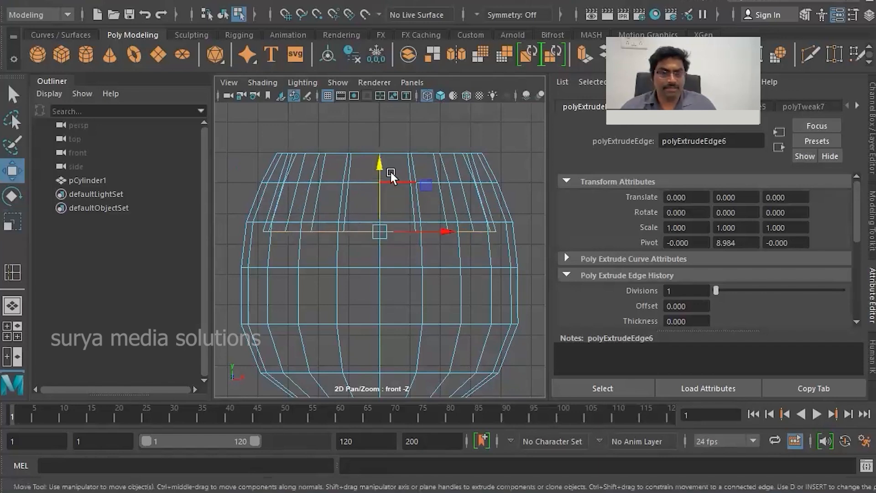
# Step: Extrude the inner wall's lower edge loop down twice more and scale the last loop slightly inward
pyautogui.keyDown('shift'); pyautogui.moveTo(379, 188); pyautogui.dragTo(378, 277); pyautogui.keyUp('shift')
pyautogui.press('r')
pyautogui.moveTo(378, 341); pyautogui.dragTo(370, 341)
pyautogui.press('w')
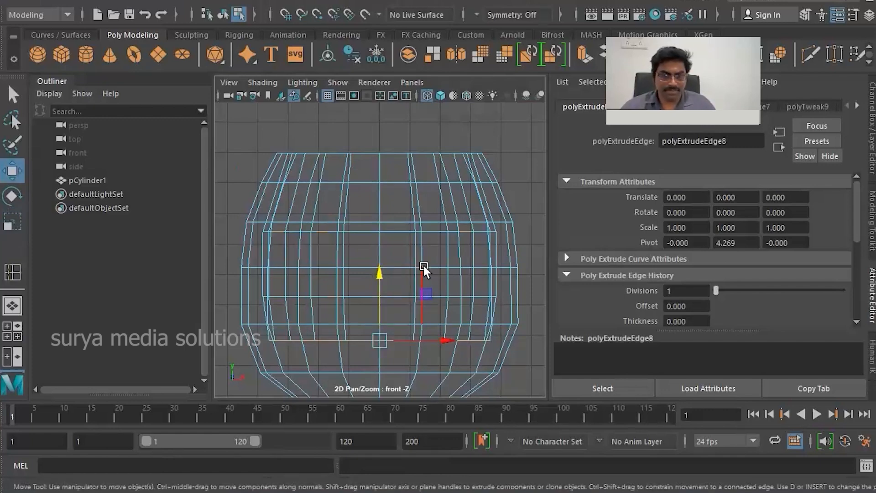
# Step: In a full-screen front view, extrude the inner wall down to the outer wall's lower bend and scale its end loop inward
pyautogui.press('space')
pyautogui.moveTo(423, 266)
pyautogui.mouseDown()
pyautogui.moveTo(423, 253)
pyautogui.moveTo(422, 264)
pyautogui.moveTo(410, 259)
pyautogui.mouseUp()
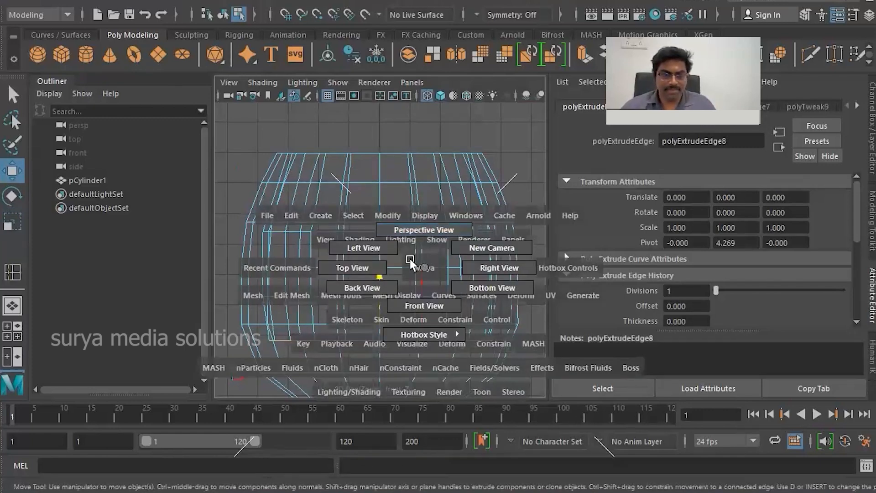
pyautogui.scroll(2, 374, 267)
pyautogui.hotkey('ctrl', 'space')
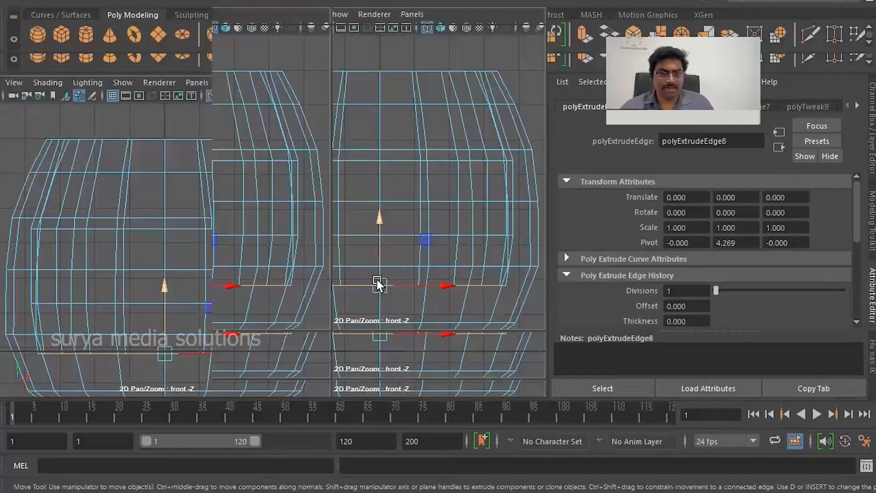
pyautogui.scroll(-2, 399, 284)
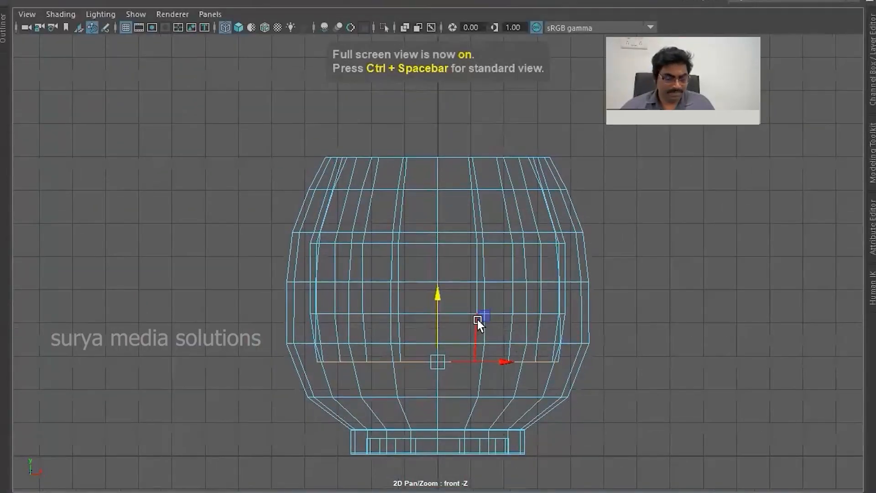
pyautogui.keyDown('alt'); pyautogui.moveTo(432, 278); pyautogui.dragTo(382, 250, button='middle'); pyautogui.keyUp('alt')
pyautogui.moveTo(391, 215); pyautogui.dragTo(399, 262)
pyautogui.moveTo(393, 297); pyautogui.dragTo(386, 306)
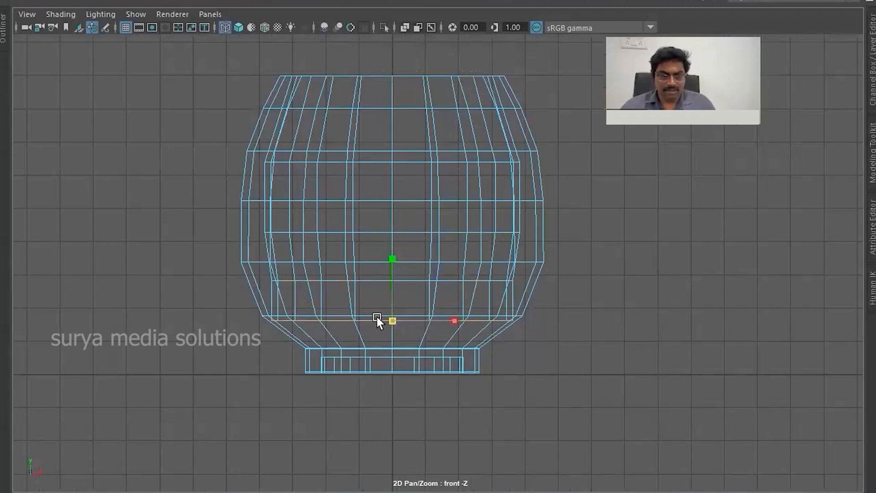
# Step: Extrude the inner wall a short distance down to just above the foot and scale the new loop inward
pyautogui.press('w')
pyautogui.keyDown('shift'); pyautogui.moveTo(396, 266); pyautogui.dragTo(395, 279); pyautogui.keyUp('shift')
pyautogui.press('r')
pyautogui.moveTo(394, 333); pyautogui.dragTo(374, 330)
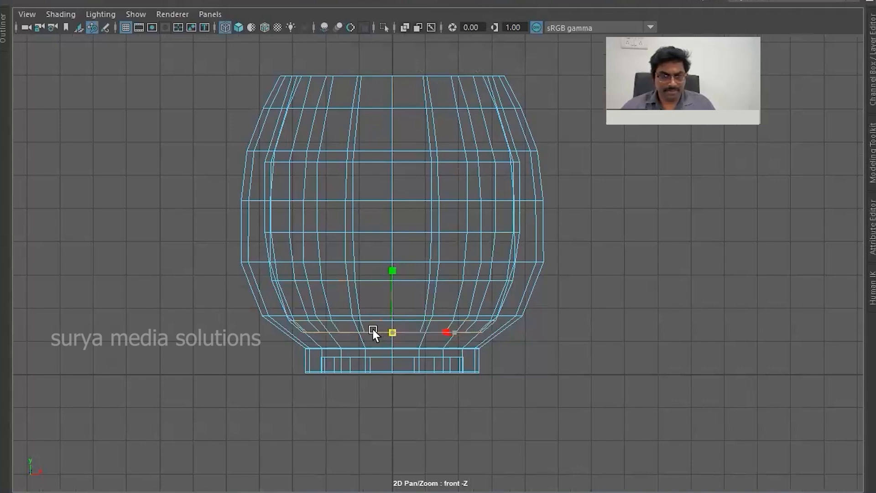
# Step: Scale the two edge loops in the middle and lower part of the inner wall slightly outward to round its profile
pyautogui.click(369, 197)
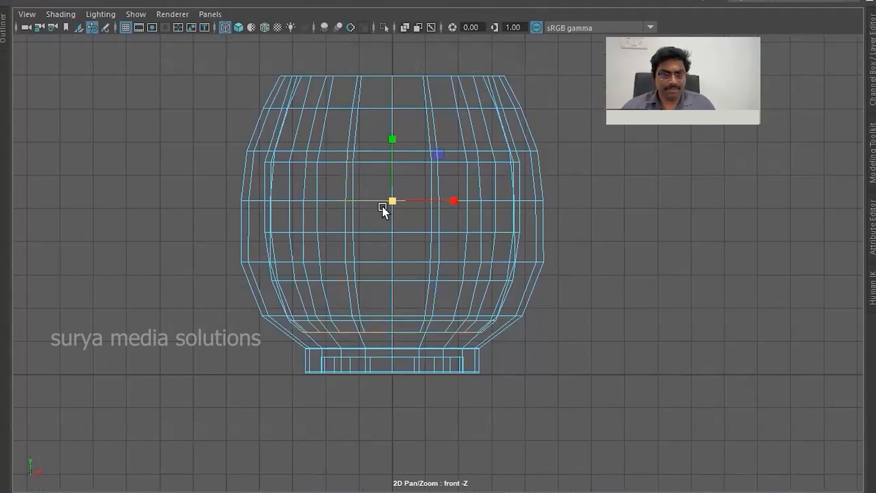
pyautogui.click(347, 224)
pyautogui.click(499, 240)
pyautogui.doubleClick(453, 233)
pyautogui.moveTo(396, 233); pyautogui.dragTo(401, 234)
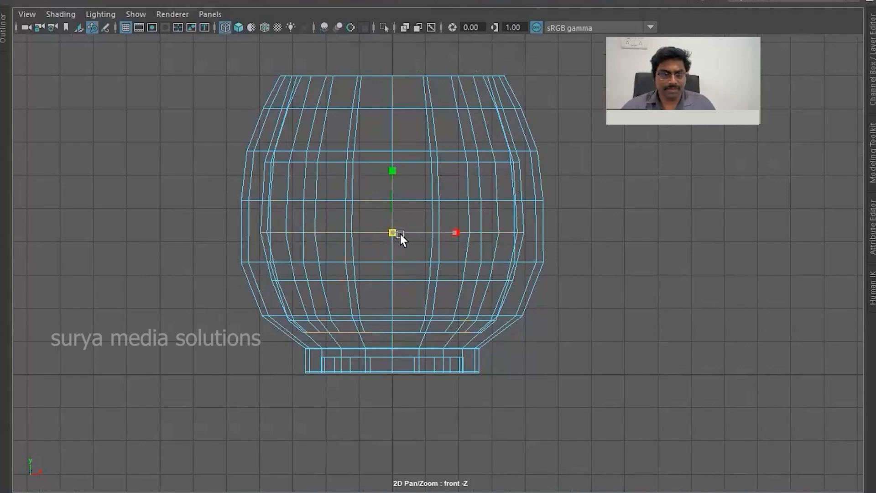
pyautogui.doubleClick(332, 281)
pyautogui.moveTo(391, 282); pyautogui.dragTo(394, 282)
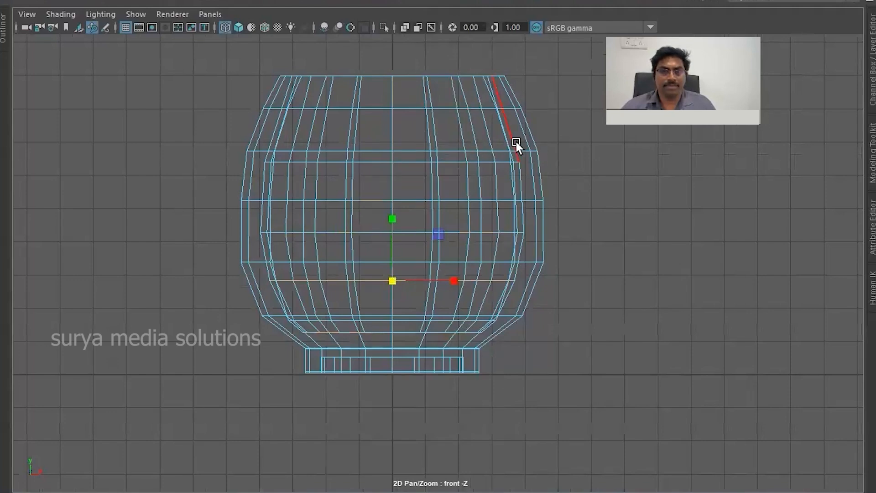
# Step: Extrude the inner wall's bottom edge loop inward to form the cup's floor and close the central opening
pyautogui.press('space')
pyautogui.press('space')
pyautogui.scroll(-4, 423, 174)
pyautogui.keyDown('alt'); pyautogui.moveTo(450, 203); pyautogui.dragTo(454, 238); pyautogui.keyUp('alt')
pyautogui.scroll(3, 447, 253)
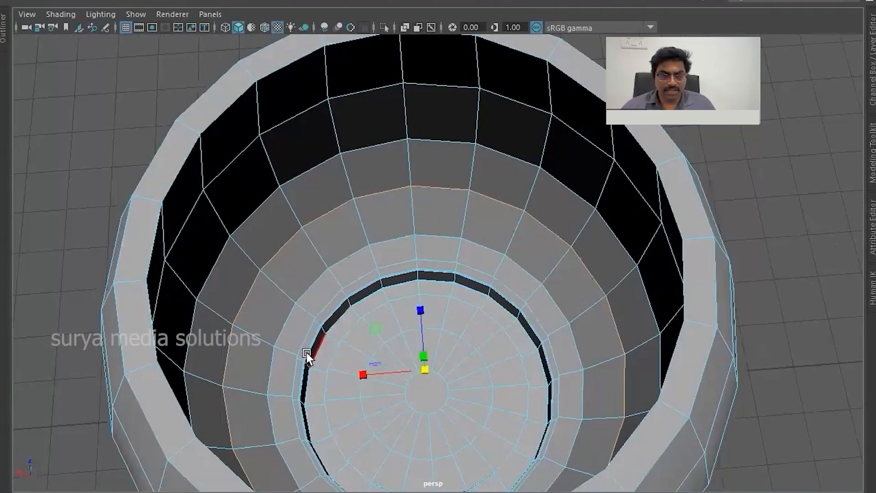
pyautogui.doubleClick(304, 339)
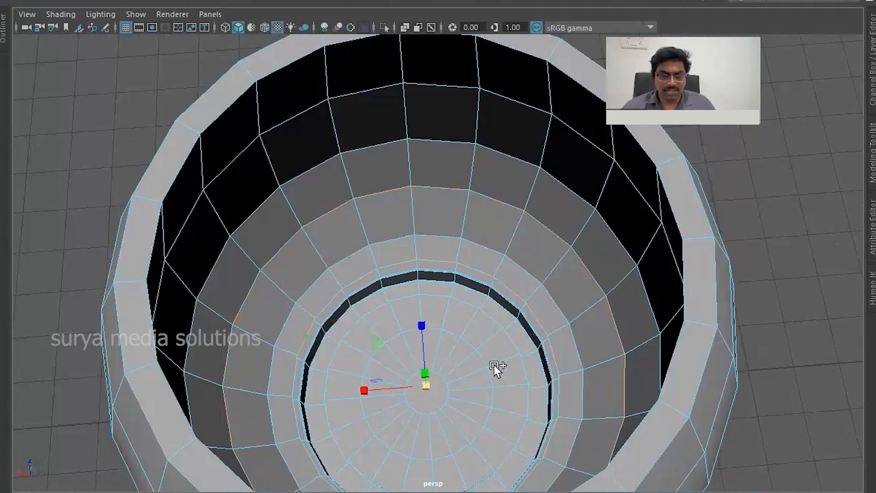
pyautogui.keyDown('alt'); pyautogui.moveTo(498, 318); pyautogui.dragTo(494, 324); pyautogui.keyUp('alt')
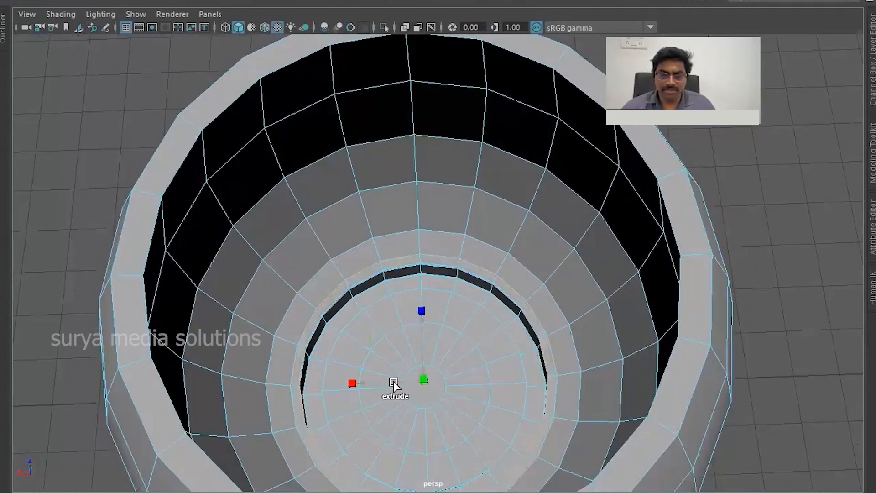
pyautogui.hotkey('ctrl', 'z')
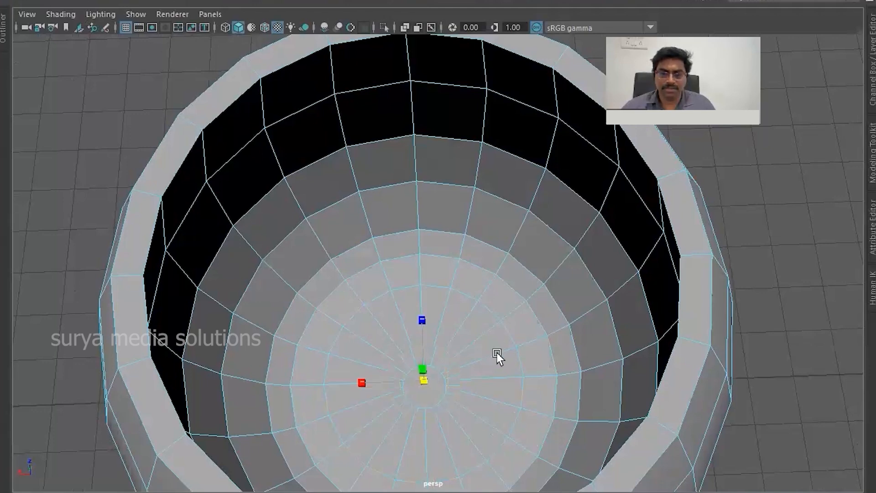
pyautogui.keyDown('shift'); pyautogui.moveTo(500, 252); pyautogui.dragTo(485, 429, button='right'); pyautogui.keyUp('shift')
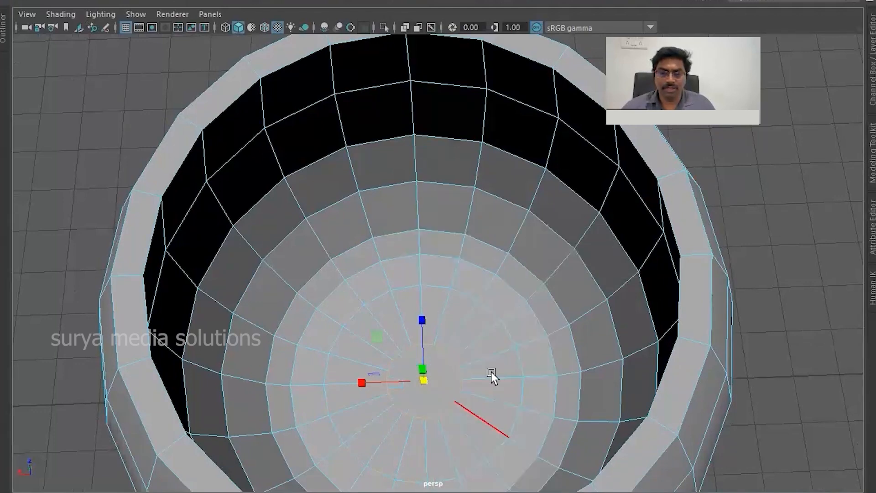
# Step: In the front view, scale the vertex row around the middle of the outer wall slightly outward
pyautogui.scroll(-3, 465, 311)
pyautogui.click(452, 264)
pyautogui.scroll(1, 438, 267)
pyautogui.keyDown('alt'); pyautogui.moveTo(438, 267); pyautogui.dragTo(180, 79); pyautogui.keyUp('alt')
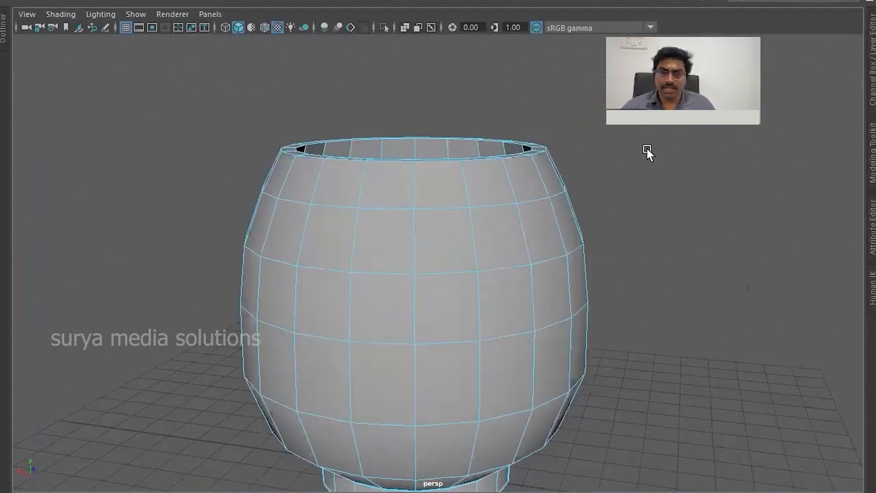
pyautogui.scroll(-3, 435, 228)
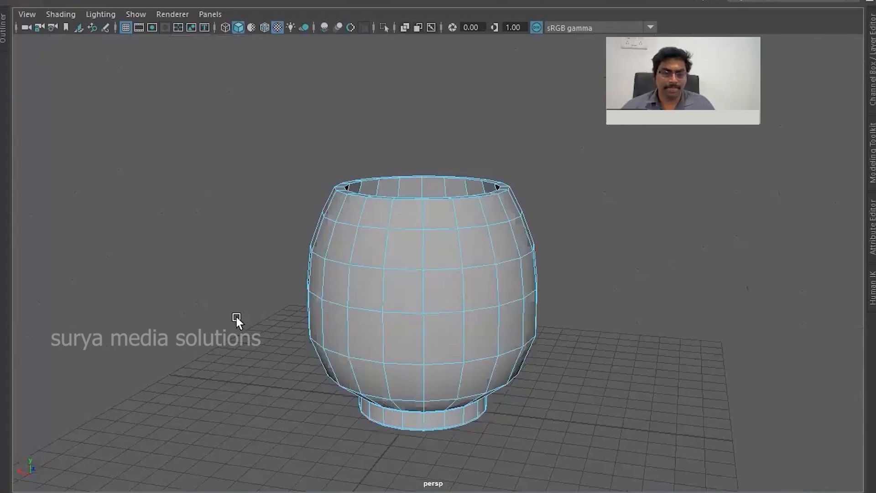
pyautogui.press('space')
pyautogui.press('space')
pyautogui.scroll(1, 391, 236)
pyautogui.moveTo(366, 128); pyautogui.dragTo(330, 127, button='right')
pyautogui.moveTo(118, 153); pyautogui.dragTo(708, 196)
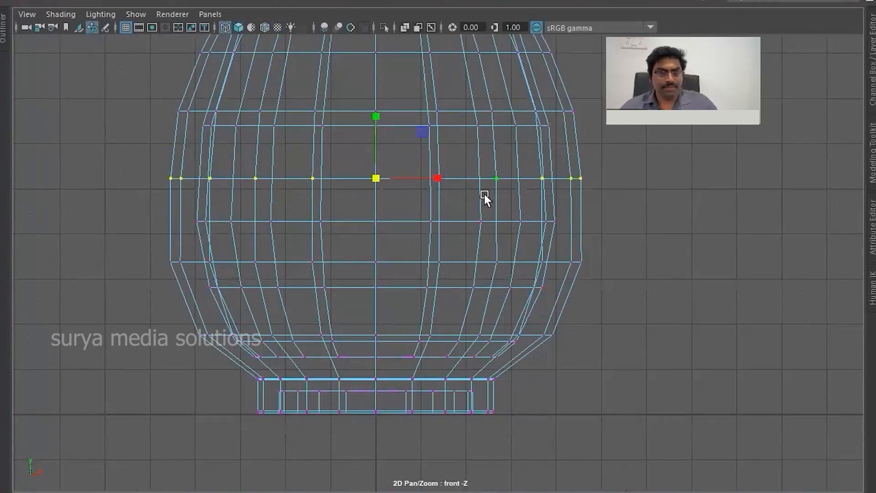
pyautogui.moveTo(376, 178); pyautogui.dragTo(381, 179)
pyautogui.click(667, 321)
pyautogui.scroll(-3, 608, 324)
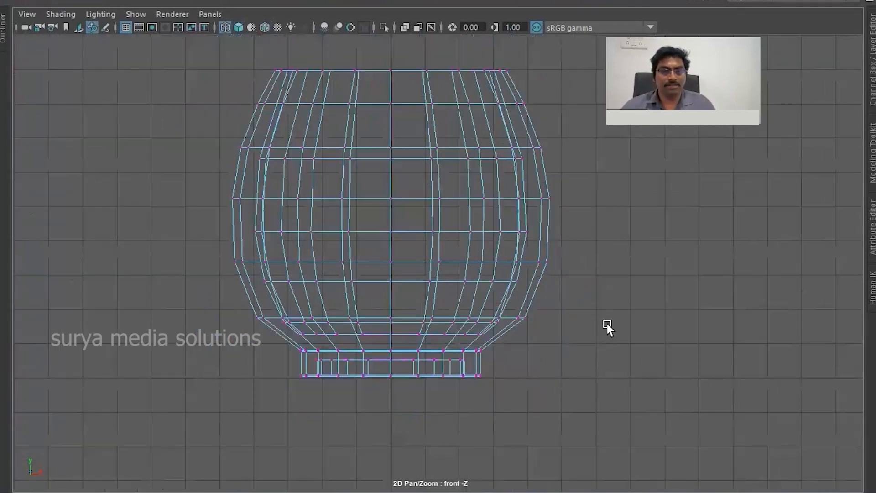
pyautogui.scroll(-3, 607, 325)
# Step: Insert supporting edge loops along the middle of the flat rim and just below its inner edge
pyautogui.press('space')
pyautogui.press('space')
pyautogui.moveTo(522, 239)
pyautogui.keyDown('alt'); pyautogui.mouseDown()
pyautogui.moveTo(502, 308)
pyautogui.moveTo(507, 247)
pyautogui.moveTo(487, 302)
pyautogui.moveTo(499, 298)
pyautogui.moveTo(498, 256)
pyautogui.mouseUp(); pyautogui.keyUp('alt')
pyautogui.scroll(4, 347, 264)
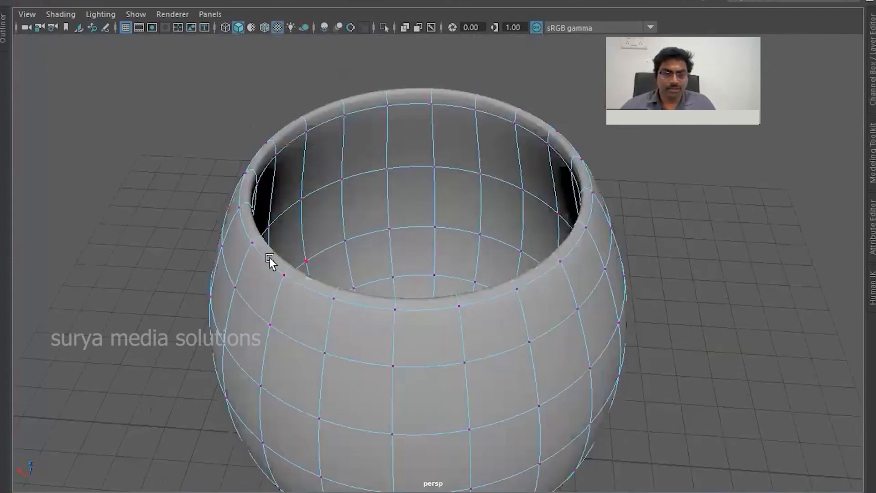
pyautogui.scroll(3, 320, 256)
pyautogui.press('1')
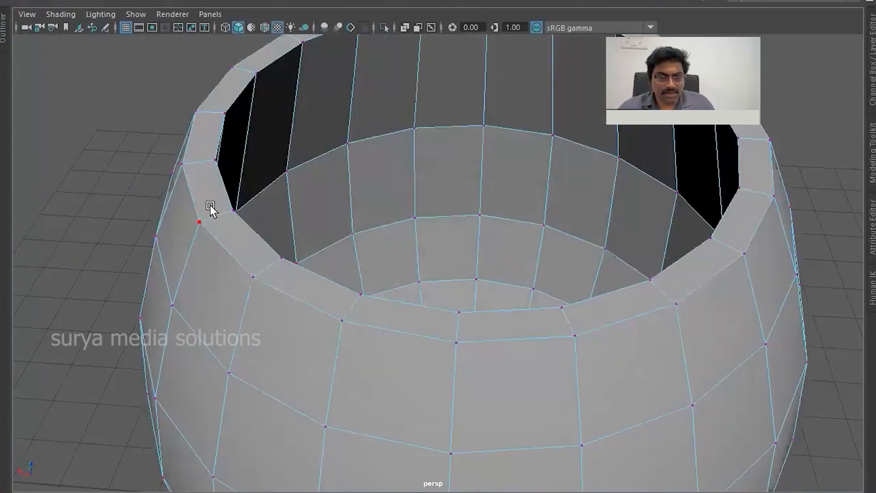
pyautogui.rightClick(209, 215)
pyautogui.keyDown('shift'); pyautogui.moveTo(204, 213); pyautogui.dragTo(97, 157, button='right'); pyautogui.keyUp('shift')
pyautogui.click(212, 215)
pyautogui.keyDown('alt'); pyautogui.moveTo(300, 201); pyautogui.dragTo(274, 229); pyautogui.keyUp('alt')
pyautogui.scroll(5, 246, 182)
pyautogui.moveTo(247, 179); pyautogui.dragTo(244, 168)
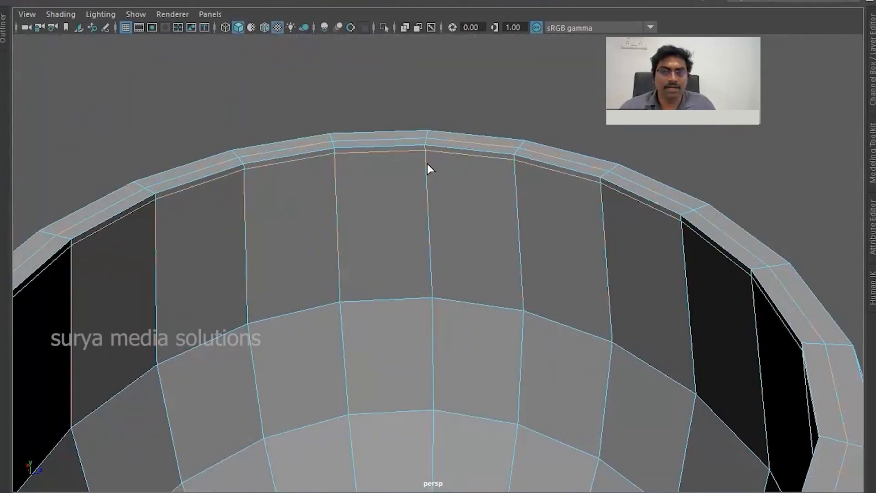
# Step: Show the cup in smooth mesh preview, return to object mode, and display it in the front view
pyautogui.press('2')
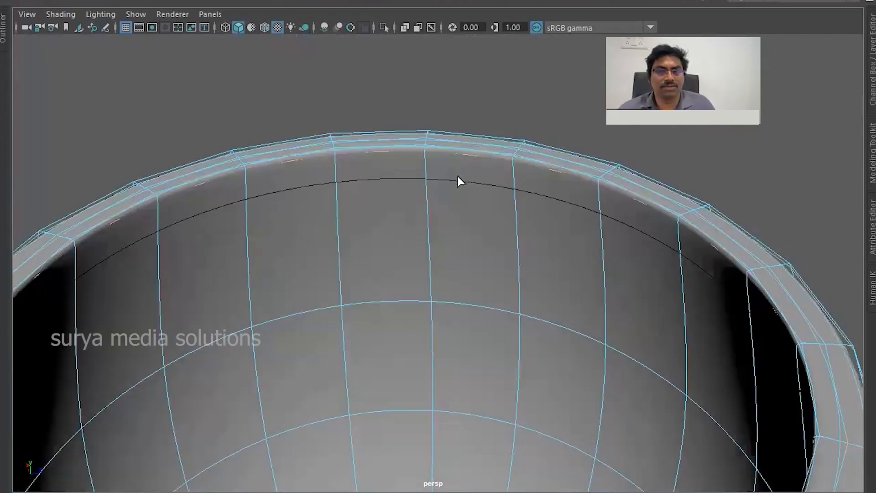
pyautogui.scroll(-6, 457, 171)
pyautogui.keyDown('alt'); pyautogui.moveTo(406, 328); pyautogui.dragTo(717, 303); pyautogui.keyUp('alt')
pyautogui.scroll(-4, 672, 310)
pyautogui.press('w')
pyautogui.press('3')
pyautogui.moveTo(520, 264); pyautogui.dragTo(520, 209, button='right')
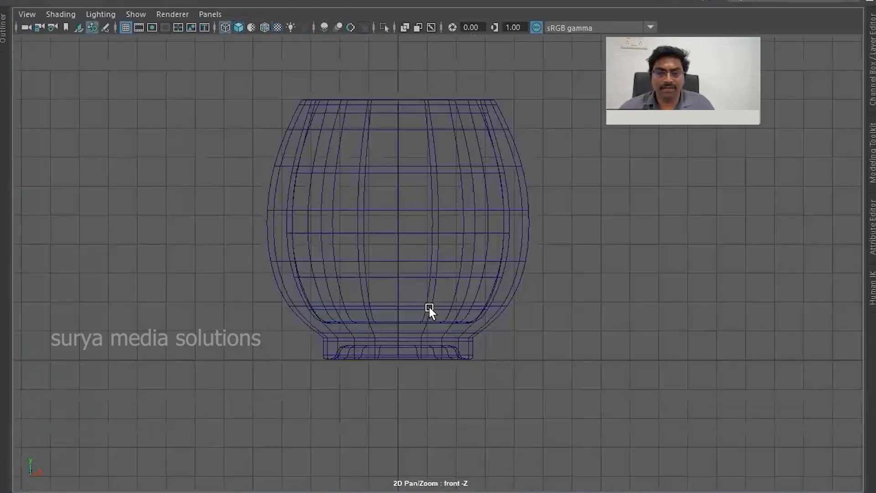
pyautogui.scroll(2, 470, 296)
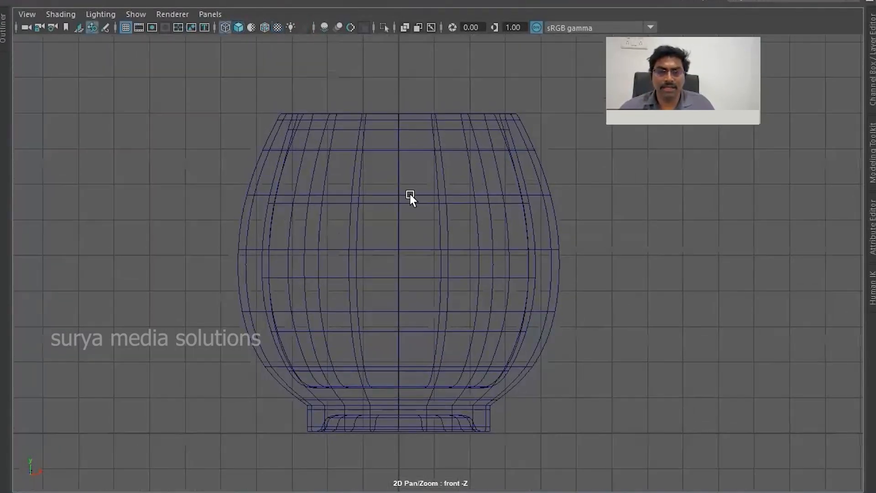
# Step: Rotate the cup about its vertical axis until a column of faces is centred in the front view
pyautogui.moveTo(406, 182); pyautogui.dragTo(401, 215, button='right')
pyautogui.press('e')
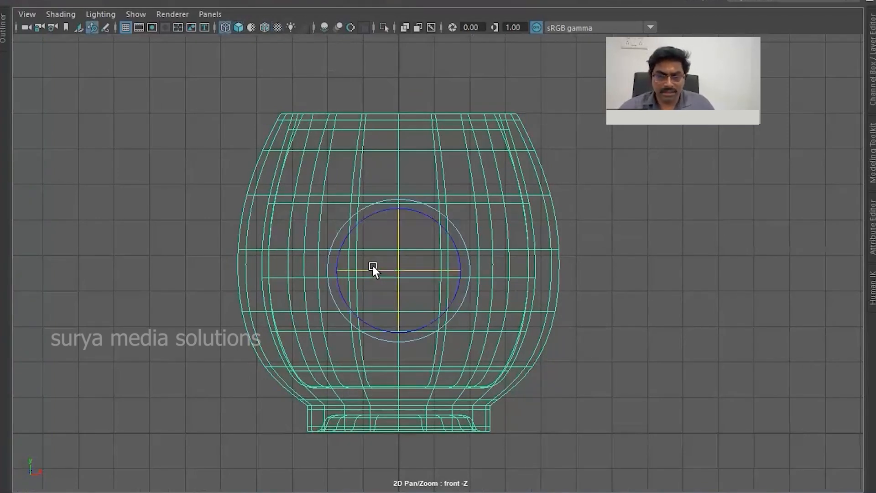
pyautogui.moveTo(366, 267); pyautogui.dragTo(371, 263)
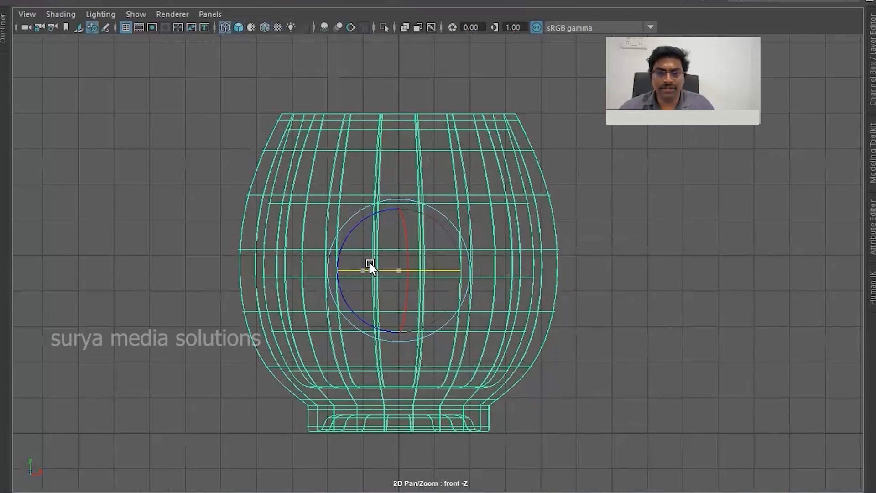
pyautogui.click(650, 300)
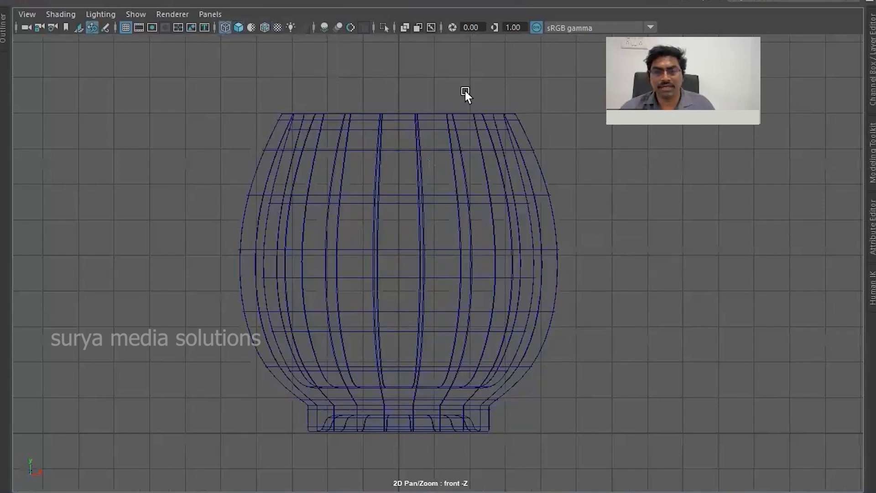
# Step: Select the centred face in the upper outer wall and display the cup in the side view
pyautogui.moveTo(441, 138); pyautogui.dragTo(442, 166, button='right')
pyautogui.moveTo(412, 129); pyautogui.dragTo(410, 160, button='right')
pyautogui.click(410, 164)
pyautogui.press('space')
pyautogui.press('space')
pyautogui.scroll(2, 559, 322)
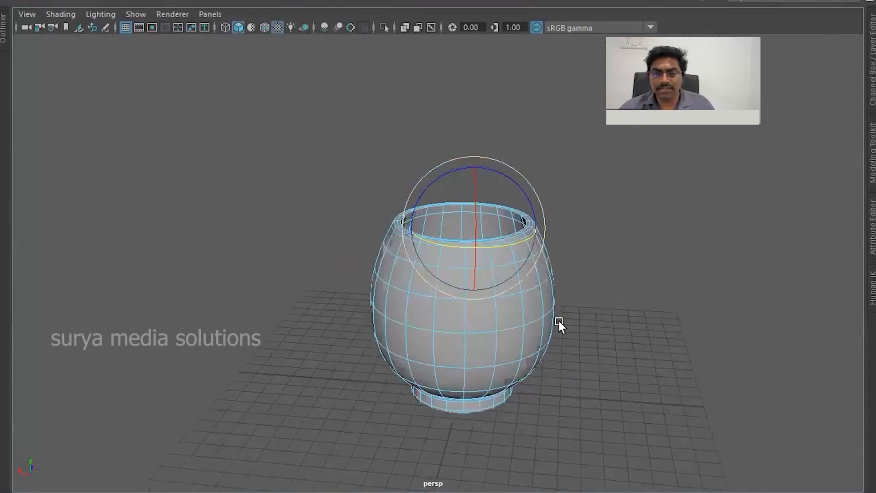
pyautogui.press('space')
pyautogui.press('space')
pyautogui.scroll(-2, 510, 251)
pyautogui.keyDown('alt'); pyautogui.moveTo(387, 149); pyautogui.dragTo(458, 277, button='middle'); pyautogui.keyUp('alt')
pyautogui.keyDown('alt'); pyautogui.moveTo(458, 276); pyautogui.dragTo(507, 305, button='right'); pyautogui.keyUp('alt')
pyautogui.press('w')
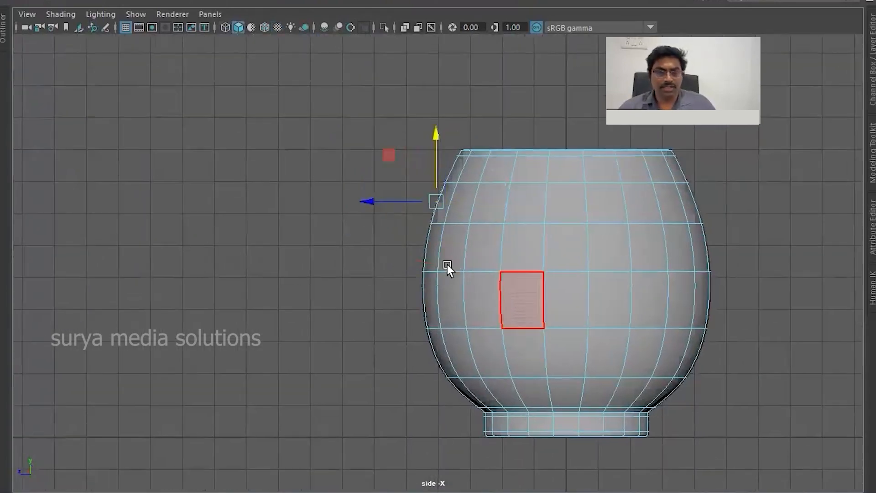
# Step: Extrude the selected wall face outward as the first handle segment, raising and rotating its end
pyautogui.moveTo(404, 207); pyautogui.dragTo(377, 198)
pyautogui.hotkey('ctrl', 'z')
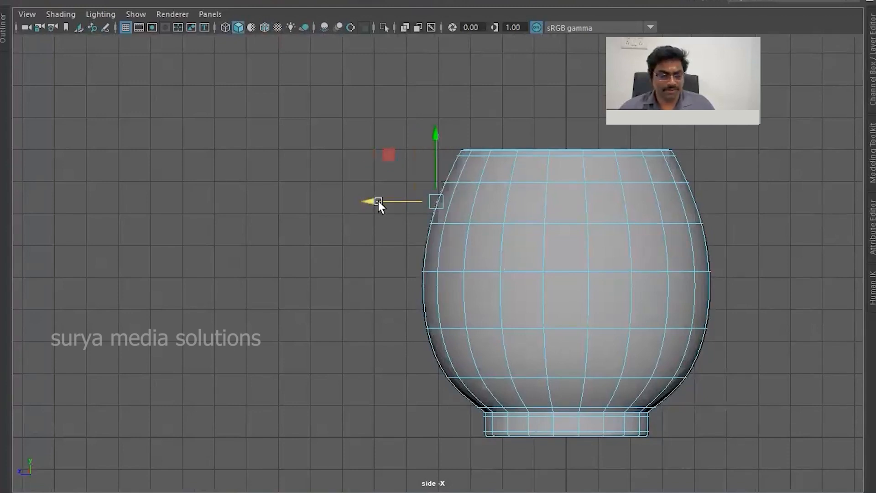
pyautogui.press('1')
pyautogui.hotkey('ctrl', 'e')
pyautogui.moveTo(401, 203); pyautogui.dragTo(352, 198)
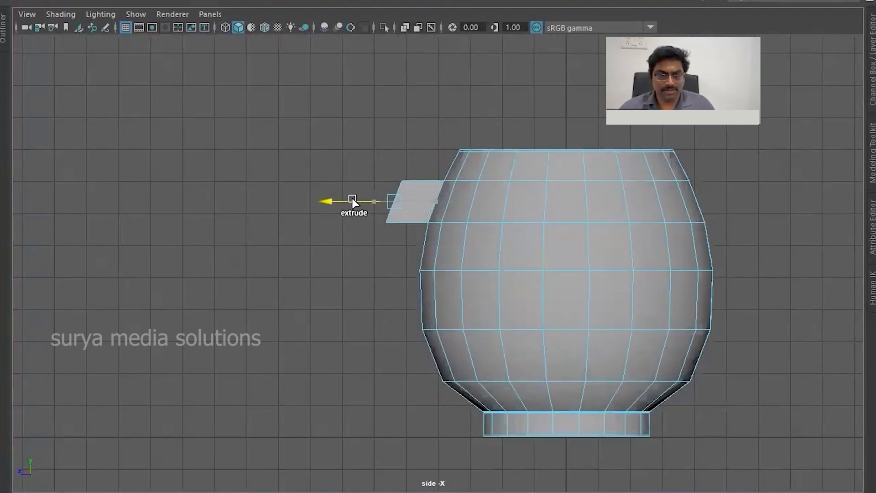
pyautogui.moveTo(396, 177); pyautogui.dragTo(393, 159)
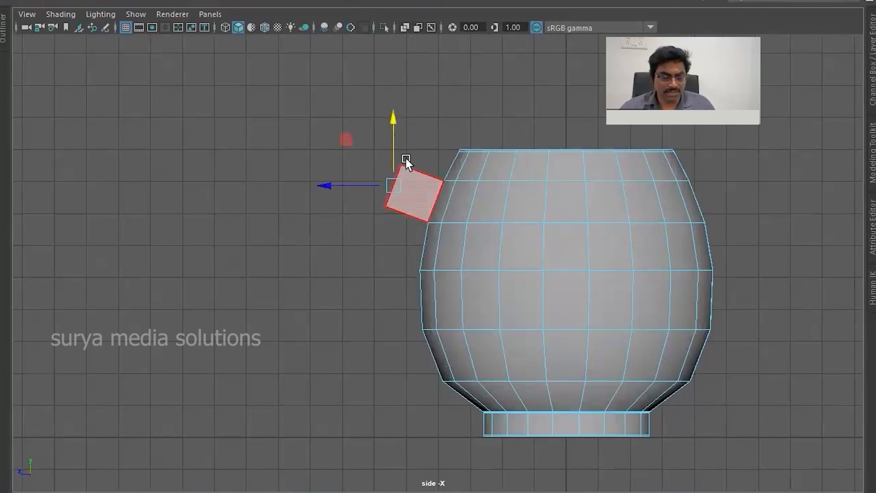
pyautogui.press('e')
pyautogui.moveTo(383, 254); pyautogui.dragTo(411, 250)
pyautogui.press('w')
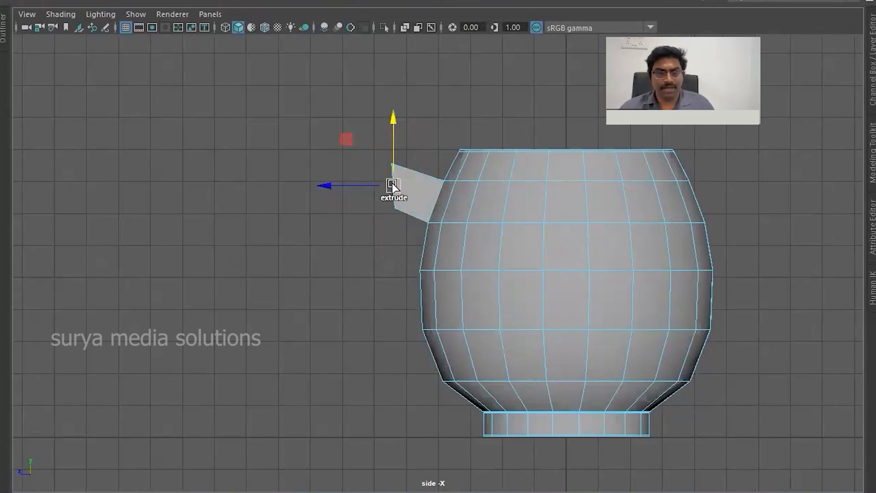
# Step: Extrude two more handle segments outward and downward, rotating each end face to form the upper bend
pyautogui.moveTo(392, 185); pyautogui.dragTo(341, 202)
pyautogui.press('e')
pyautogui.moveTo(393, 262); pyautogui.dragTo(399, 187)
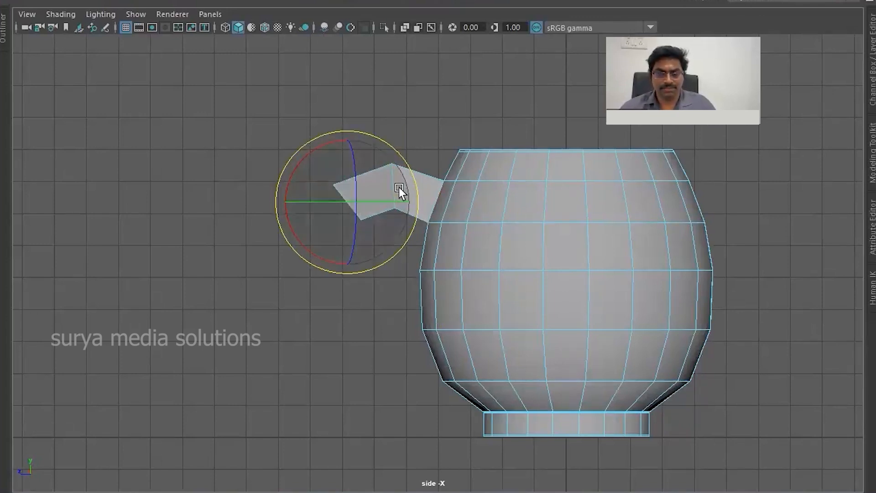
pyautogui.hotkey('ctrl', 'e')
pyautogui.moveTo(346, 194); pyautogui.dragTo(320, 242)
pyautogui.press('e')
pyautogui.moveTo(384, 285); pyautogui.dragTo(400, 235)
pyautogui.press('w')
# Step: Extrude two handle segments downward along the outer side, rotating each end to follow the curve
pyautogui.hotkey('ctrl', 'e')
pyautogui.moveTo(327, 220); pyautogui.dragTo(320, 251)
pyautogui.moveTo(324, 293); pyautogui.dragTo(318, 296)
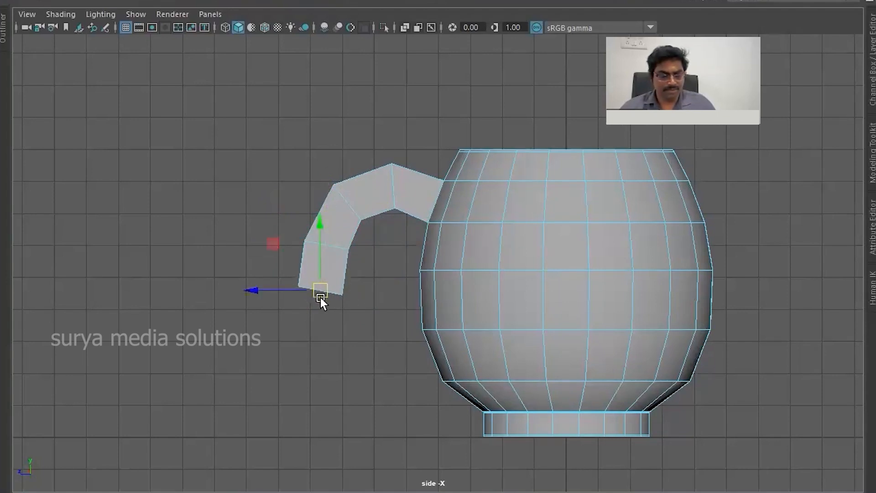
pyautogui.press('e')
pyautogui.moveTo(390, 285); pyautogui.dragTo(387, 260)
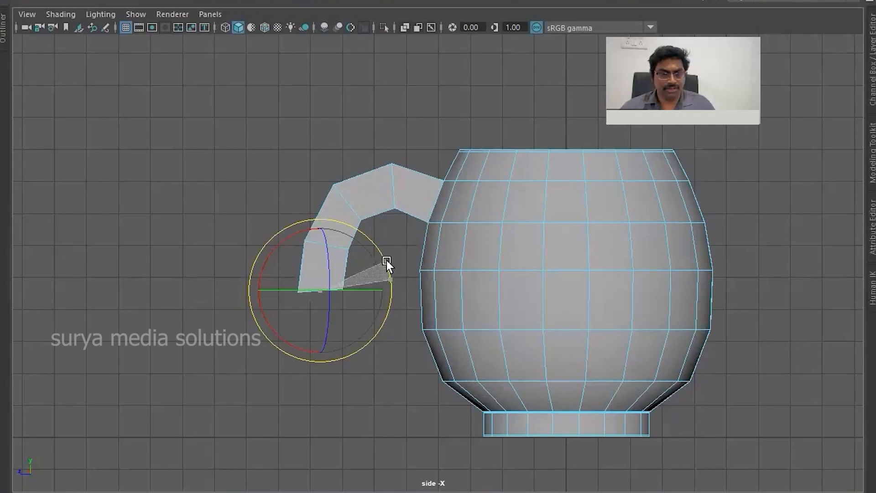
pyautogui.hotkey('ctrl', 'e')
pyautogui.moveTo(318, 275); pyautogui.dragTo(330, 335)
pyautogui.press('e')
pyautogui.moveTo(392, 338); pyautogui.dragTo(390, 322)
# Step: Extrude the last two handle segments back toward the cup's lower wall, angling them to form the bottom bend
pyautogui.hotkey('ctrl', 'e')
pyautogui.moveTo(321, 298); pyautogui.dragTo(325, 346)
pyautogui.press('w')
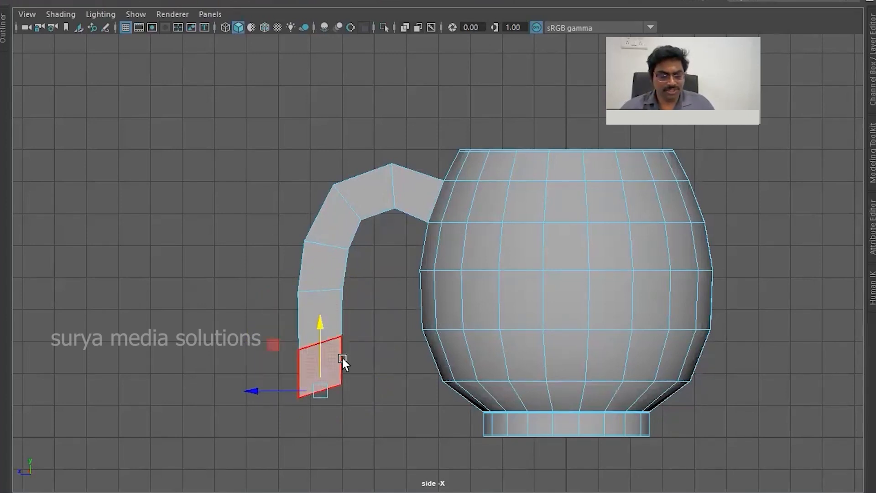
pyautogui.press('e')
pyautogui.moveTo(388, 375); pyautogui.dragTo(350, 358)
pyautogui.press('w')
pyautogui.moveTo(324, 402); pyautogui.dragTo(354, 383)
pyautogui.press('e')
pyautogui.moveTo(424, 383); pyautogui.dragTo(409, 336)
pyautogui.press('w')
pyautogui.moveTo(362, 375); pyautogui.dragTo(406, 363)
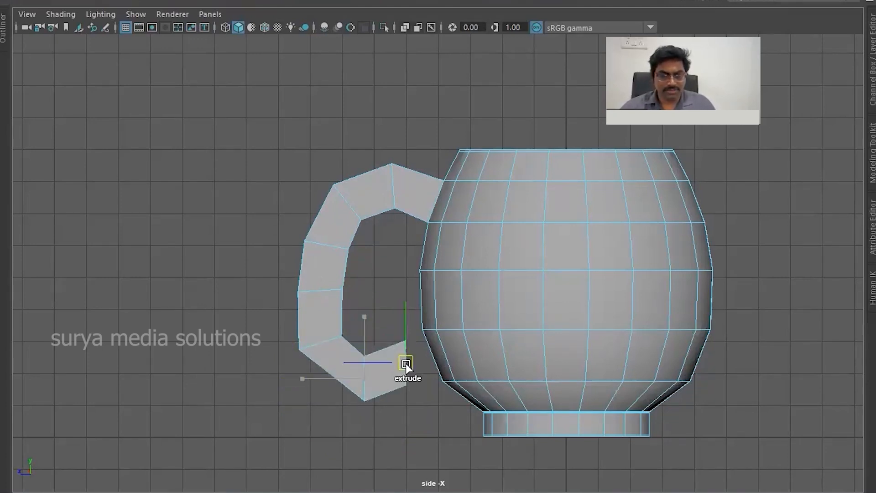
# Step: Try to bridge the handle's end face to the lower outer-wall face in the perspective view
pyautogui.press('space')
pyautogui.press('space')
pyautogui.keyDown('alt'); pyautogui.moveTo(564, 222); pyautogui.dragTo(390, 252); pyautogui.keyUp('alt')
pyautogui.keyDown('alt'); pyautogui.moveTo(590, 255); pyautogui.dragTo(538, 278); pyautogui.keyUp('alt')
pyautogui.click(234, 79)
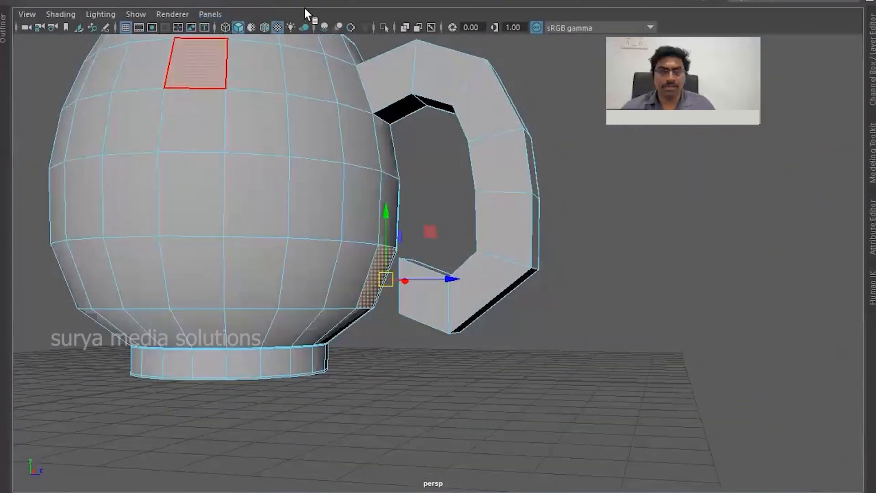
pyautogui.click(240, 1)
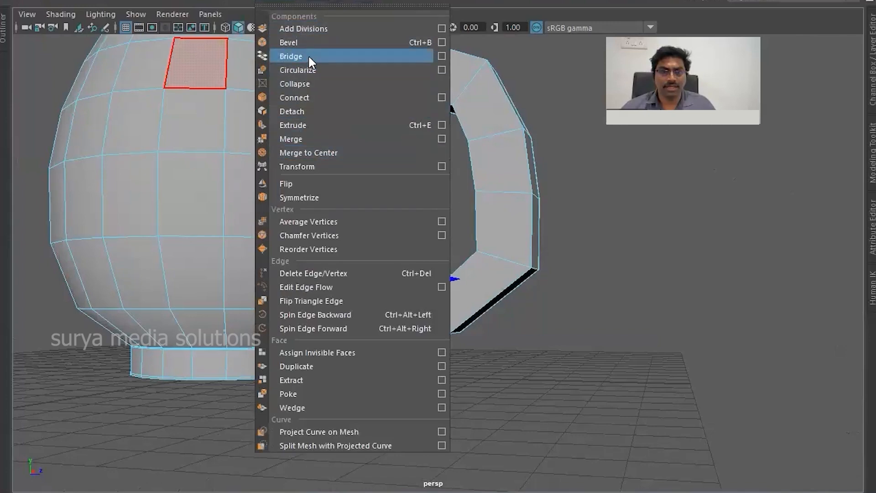
pyautogui.click(309, 56)
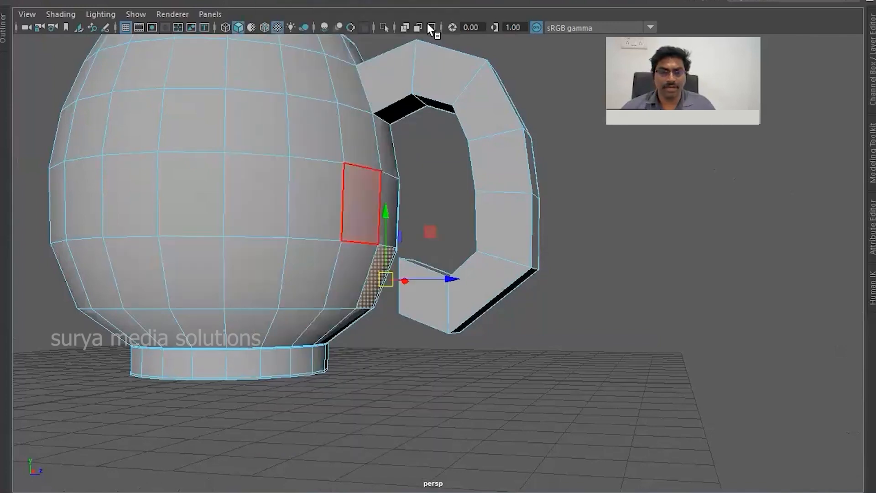
pyautogui.click(500, 221)
pyautogui.keyDown('alt'); pyautogui.moveTo(448, 243); pyautogui.dragTo(368, 251); pyautogui.keyUp('alt')
pyautogui.keyDown('alt'); pyautogui.moveTo(436, 270); pyautogui.dragTo(509, 278); pyautogui.keyUp('alt')
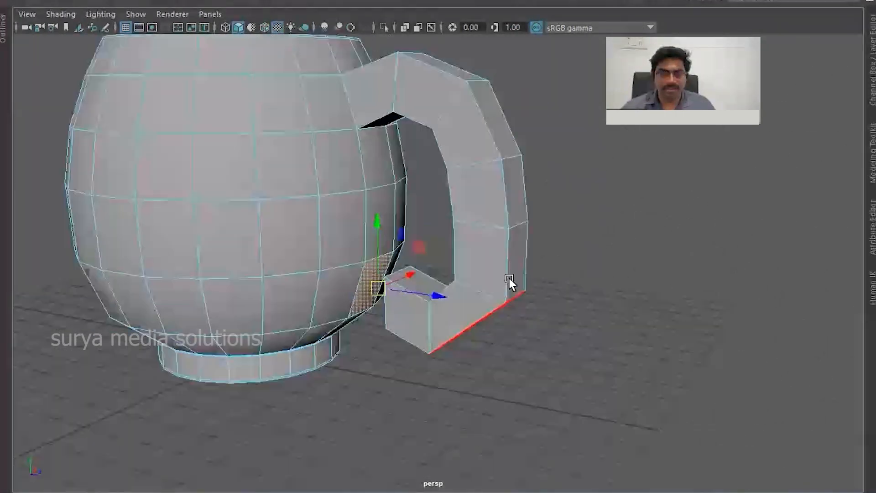
# Step: Try the Bridge options with a linear path, automatic direction and 0 divisions between the handle end and the wall
pyautogui.click(265, 5)
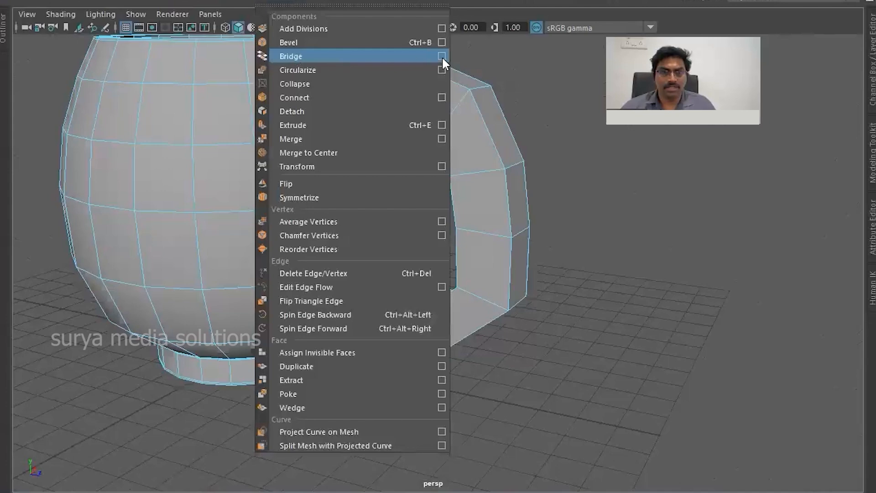
pyautogui.click(442, 56)
pyautogui.moveTo(588, 290); pyautogui.dragTo(594, 55)
pyautogui.click(470, 241)
pyautogui.click(486, 269)
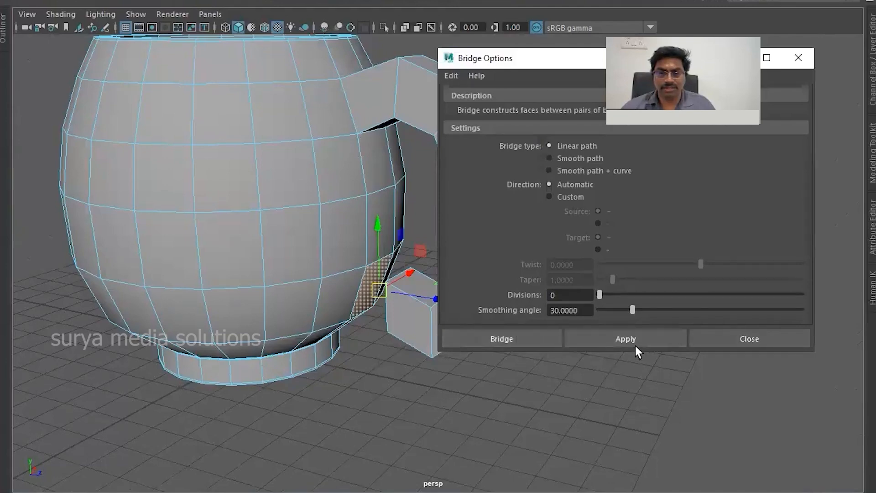
pyautogui.click(703, 346)
pyautogui.keyDown('shift'); pyautogui.moveTo(387, 284); pyautogui.dragTo(379, 382, button='right'); pyautogui.keyUp('shift')
# Step: Delete the handle's end face and the cup wall face opposite it
pyautogui.scroll(3, 469, 336)
pyautogui.keyDown('alt'); pyautogui.moveTo(469, 336); pyautogui.dragTo(482, 275); pyautogui.keyUp('alt')
pyautogui.click(480, 274)
pyautogui.keyDown('alt'); pyautogui.moveTo(561, 274); pyautogui.dragTo(397, 294); pyautogui.keyUp('alt')
pyautogui.press('Delete')
pyautogui.click(397, 294)
pyautogui.press('Delete')
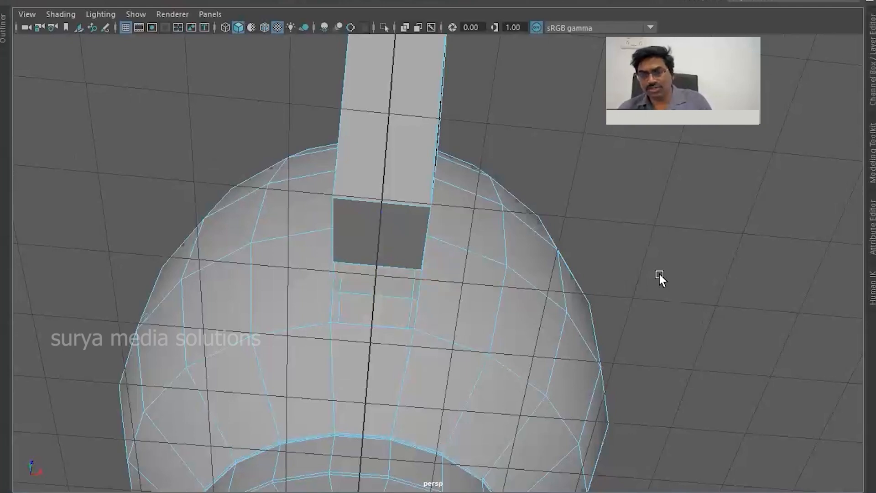
# Step: Snap the two upper vertices of the handle's open end to the upper corners of the wall opening
pyautogui.scroll(-3, 659, 274)
pyautogui.keyDown('alt'); pyautogui.moveTo(511, 244); pyautogui.dragTo(459, 300); pyautogui.keyUp('alt')
pyautogui.scroll(4, 459, 299)
pyautogui.keyDown('alt'); pyautogui.moveTo(459, 299); pyautogui.dragTo(504, 317, button='middle'); pyautogui.keyUp('alt')
pyautogui.keyDown('alt'); pyautogui.moveTo(504, 317); pyautogui.dragTo(525, 292); pyautogui.keyUp('alt')
pyautogui.moveTo(528, 288); pyautogui.dragTo(459, 118, button='right')
pyautogui.click(493, 257)
pyautogui.keyDown('alt'); pyautogui.moveTo(550, 272); pyautogui.dragTo(487, 310); pyautogui.keyUp('alt')
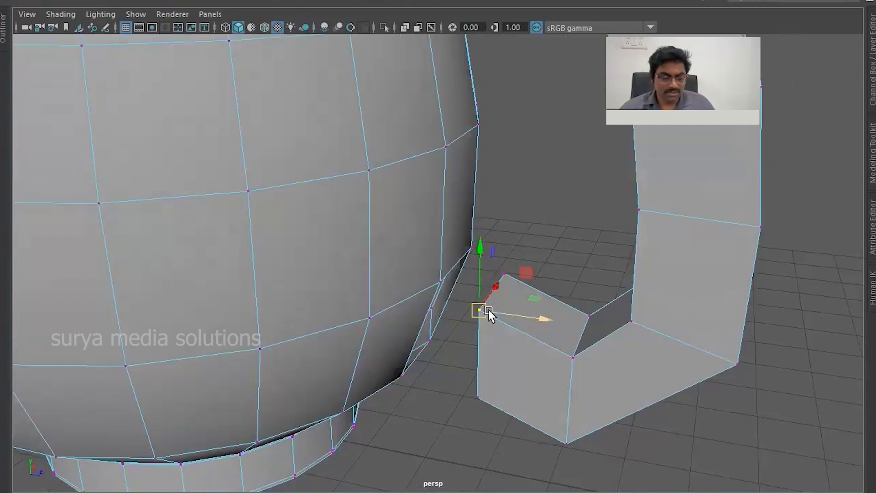
pyautogui.moveTo(478, 313); pyautogui.dragTo(440, 281)
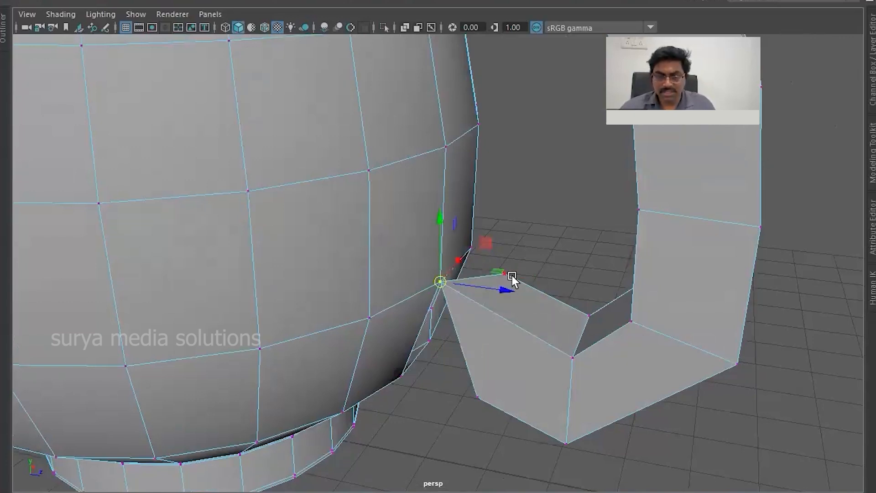
pyautogui.moveTo(508, 279); pyautogui.dragTo(486, 247)
# Step: Snap the two lower vertices of the handle's open end to the lower corners of the wall opening
pyautogui.click(475, 398)
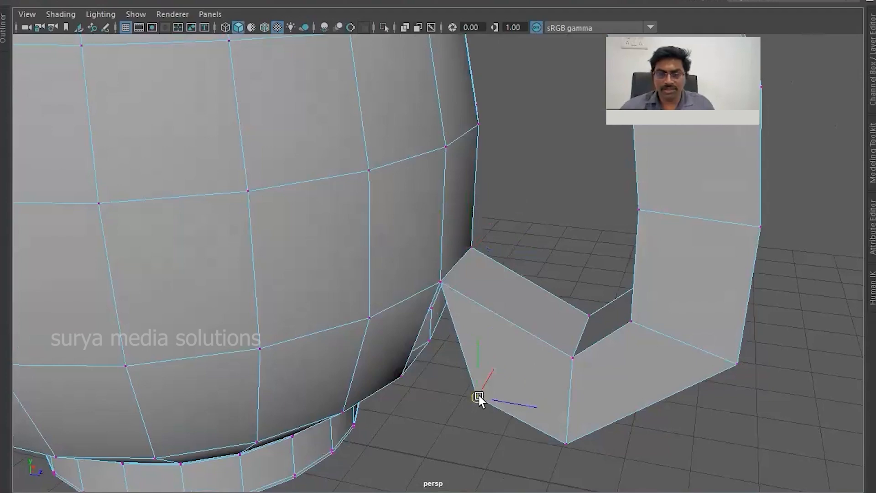
pyautogui.moveTo(479, 396); pyautogui.dragTo(401, 378)
pyautogui.click(438, 405)
pyautogui.keyDown('alt'); pyautogui.moveTo(549, 343); pyautogui.dragTo(440, 348); pyautogui.keyUp('alt')
pyautogui.click(367, 347)
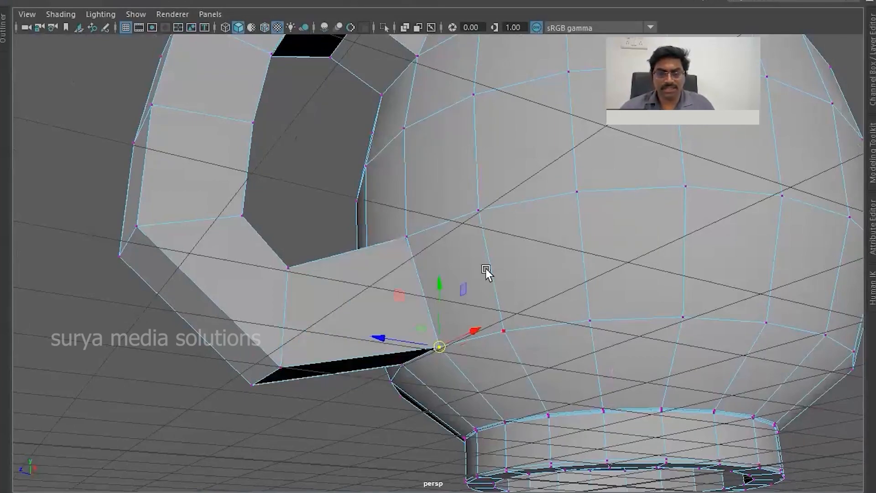
pyautogui.scroll(-5, 479, 278)
pyautogui.keyDown('alt'); pyautogui.moveTo(472, 274); pyautogui.dragTo(678, 309); pyautogui.keyUp('alt')
pyautogui.scroll(4, 678, 308)
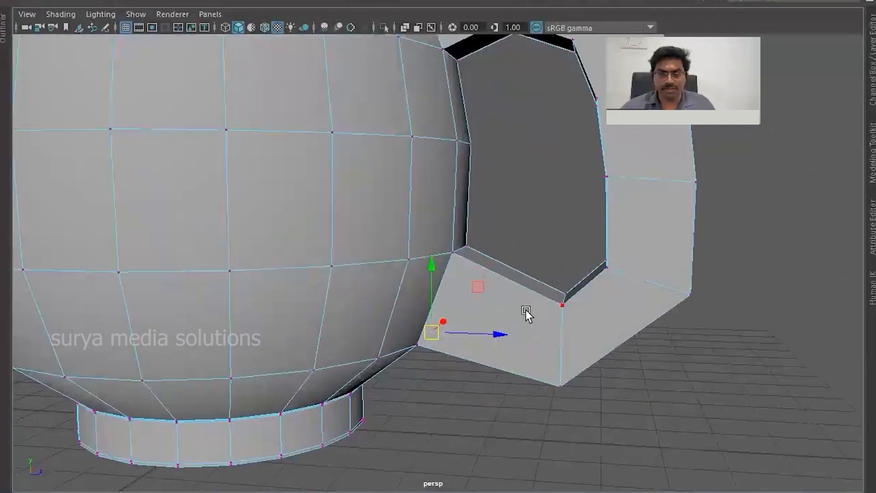
# Step: Insert an edge loop across the middle of the handle's last segment beside the lower wall
pyautogui.moveTo(534, 282); pyautogui.dragTo(586, 108, button='right')
pyautogui.keyDown('shift'); pyautogui.moveTo(511, 143); pyautogui.dragTo(420, 164, button='right'); pyautogui.keyUp('shift')
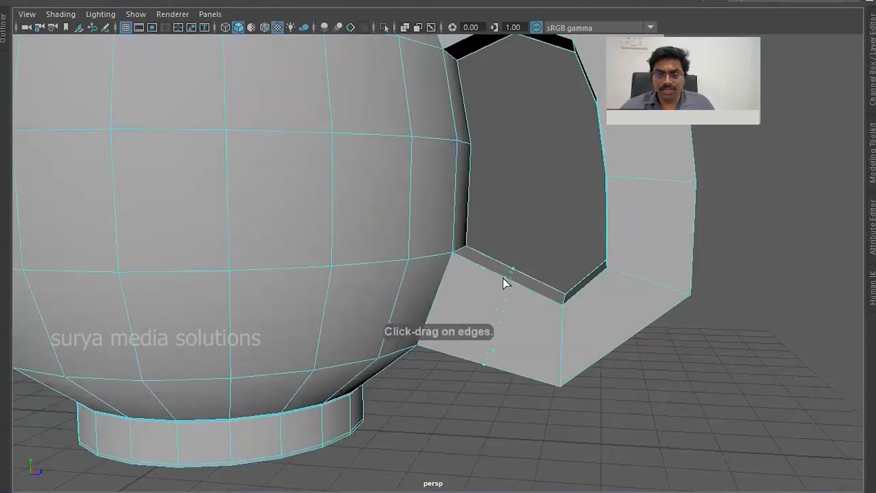
pyautogui.click(508, 274)
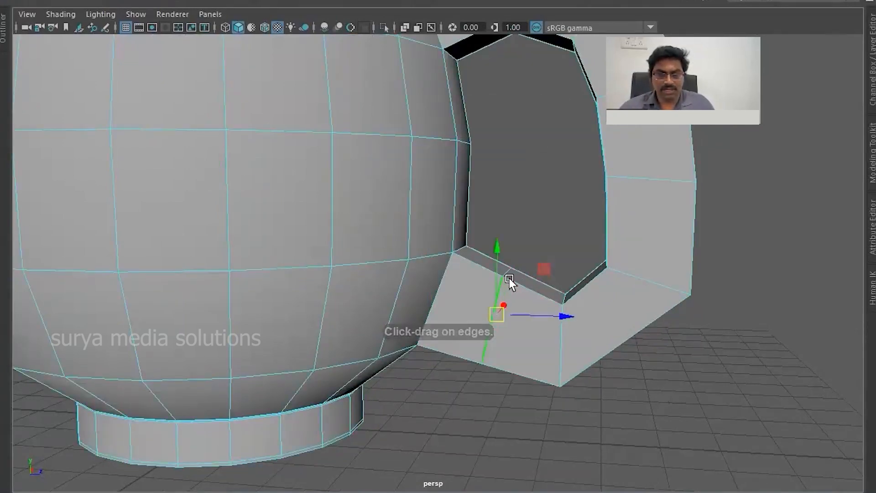
pyautogui.moveTo(495, 245); pyautogui.dragTo(388, 233)
pyautogui.scroll(-6, 497, 262)
# Step: Select all vertices of the cup and merge them with a distance threshold of 0.01
pyautogui.moveTo(389, 133); pyautogui.dragTo(307, 130, button='right')
pyautogui.scroll(-3, 312, 169)
pyautogui.moveTo(247, 131); pyautogui.dragTo(532, 360)
pyautogui.keyDown('shift'); pyautogui.moveTo(545, 268); pyautogui.dragTo(585, 195, button='right'); pyautogui.keyUp('shift')
pyautogui.scroll(3, 459, 249)
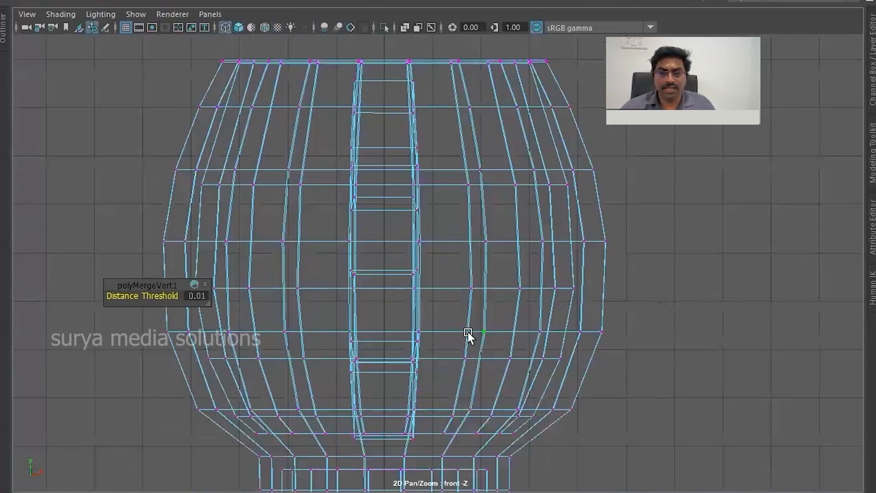
# Step: In the side view, move the vertex rows along the handle's top and outer side outward to round its curve
pyautogui.press('space')
pyautogui.press('space')
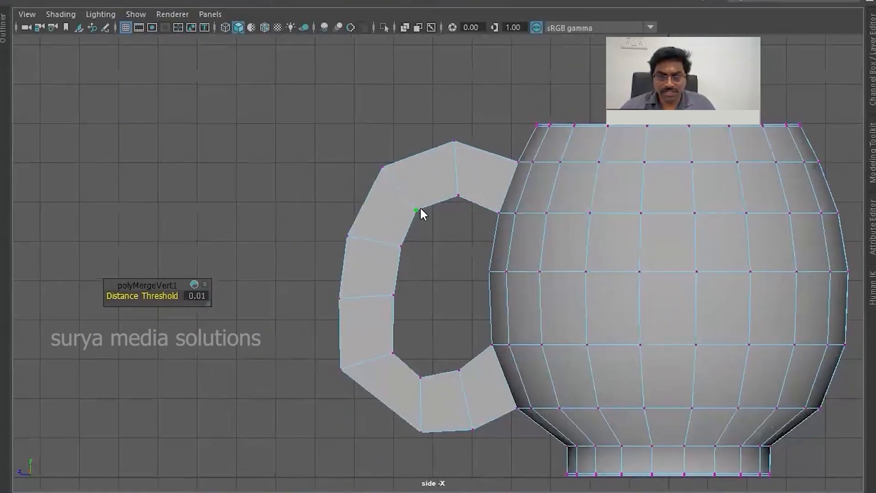
pyautogui.moveTo(416, 128); pyautogui.dragTo(327, 86, button='right')
pyautogui.moveTo(441, 121); pyautogui.dragTo(470, 224)
pyautogui.press('w')
pyautogui.moveTo(462, 115); pyautogui.dragTo(459, 104)
pyautogui.moveTo(346, 146); pyautogui.dragTo(398, 180)
pyautogui.moveTo(313, 217); pyautogui.dragTo(371, 241)
pyautogui.moveTo(290, 274); pyautogui.dragTo(429, 320)
pyautogui.moveTo(368, 299); pyautogui.dragTo(358, 300)
# Step: Reposition the vertex rows along the handle's lower bend to even out its curve
pyautogui.moveTo(283, 339); pyautogui.dragTo(401, 395)
pyautogui.moveTo(364, 372); pyautogui.dragTo(442, 450)
pyautogui.moveTo(415, 404); pyautogui.dragTo(411, 403)
pyautogui.moveTo(451, 346); pyautogui.dragTo(488, 448)
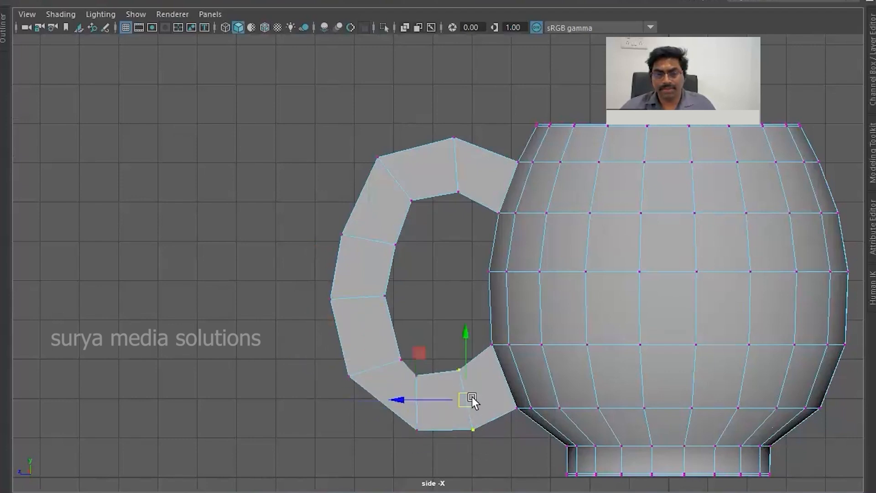
pyautogui.moveTo(472, 396); pyautogui.dragTo(468, 403)
pyautogui.click(458, 260)
# Step: Fine-tune the vertices at the handle's middle and upper inner bend
pyautogui.moveTo(314, 276); pyautogui.dragTo(401, 316)
pyautogui.moveTo(391, 224); pyautogui.dragTo(396, 245)
pyautogui.moveTo(438, 214); pyautogui.dragTo(396, 183)
pyautogui.moveTo(413, 201); pyautogui.dragTo(411, 195)
pyautogui.moveTo(470, 218); pyautogui.dragTo(454, 185)
# Step: Adjust the vertices on the inner side of the handle's lower bend
pyautogui.moveTo(374, 276); pyautogui.dragTo(427, 333)
pyautogui.click(403, 359)
pyautogui.moveTo(403, 360); pyautogui.dragTo(426, 388)
pyautogui.click(418, 374)
pyautogui.hotkey('ctrl', 'z')
pyautogui.moveTo(416, 372); pyautogui.dragTo(470, 387)
pyautogui.moveTo(462, 373); pyautogui.dragTo(470, 377)
pyautogui.click(459, 275)
# Step: Inspect the cup and handle in smooth mesh preview in the perspective view, then restore the unsmoothed display
pyautogui.press('space')
pyautogui.press('space')
pyautogui.scroll(-2, 555, 264)
pyautogui.scroll(4, 554, 264)
pyautogui.keyDown('alt'); pyautogui.moveTo(554, 264); pyautogui.dragTo(528, 311); pyautogui.keyUp('alt')
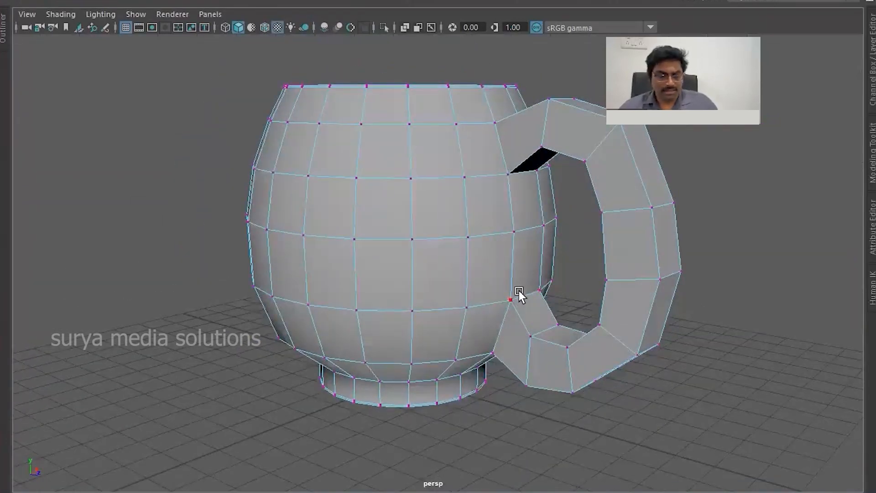
pyautogui.press('3')
pyautogui.keyDown('alt'); pyautogui.moveTo(565, 307); pyautogui.dragTo(481, 303); pyautogui.keyUp('alt')
pyautogui.press('1')
# Step: Insert a vertical edge loop through the wall faces between the handle's ends, dividing the handle's width
pyautogui.moveTo(506, 261); pyautogui.dragTo(498, 213, button='right')
pyautogui.keyDown('shift'); pyautogui.moveTo(509, 245); pyautogui.dragTo(422, 164, button='right'); pyautogui.keyUp('shift')
pyautogui.scroll(5, 505, 293)
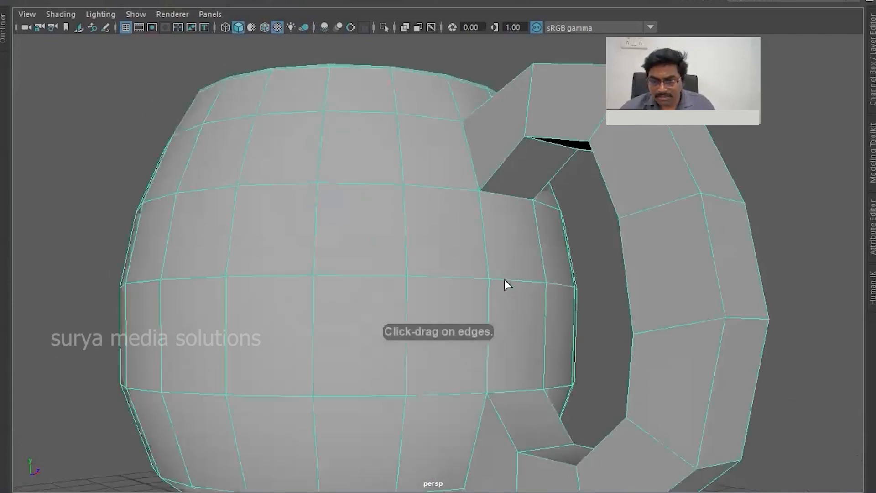
pyautogui.click(520, 276)
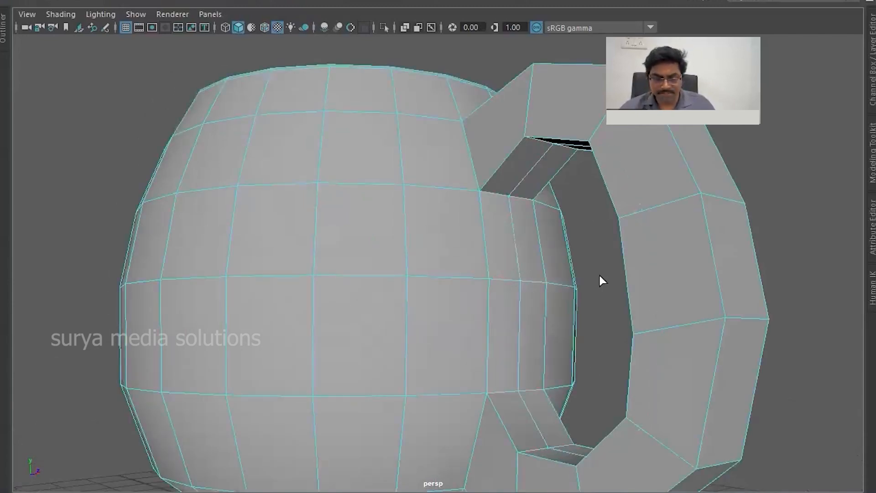
pyautogui.press('w')
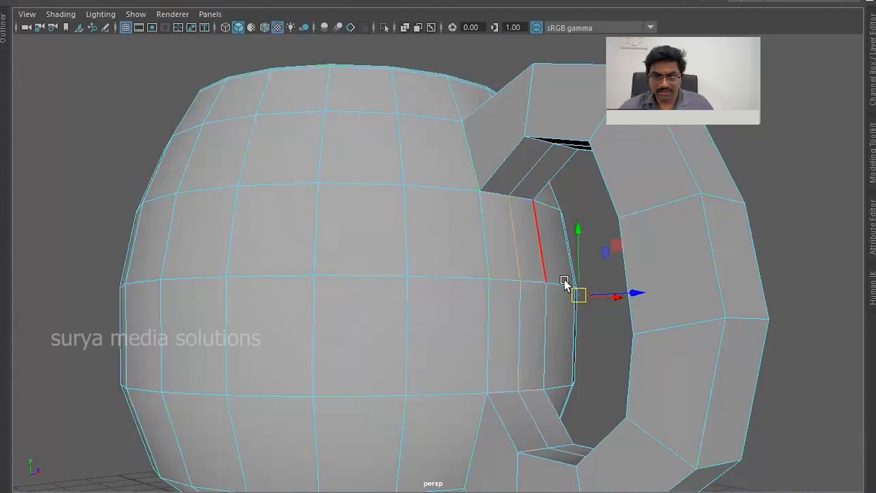
# Step: Scale the selected edge loop running through the wall between the handle's ends
pyautogui.press('r')
pyautogui.moveTo(576, 294); pyautogui.dragTo(538, 254)
pyautogui.scroll(-5, 539, 254)
pyautogui.keyDown('alt'); pyautogui.moveTo(545, 300); pyautogui.dragTo(561, 313); pyautogui.keyUp('alt')
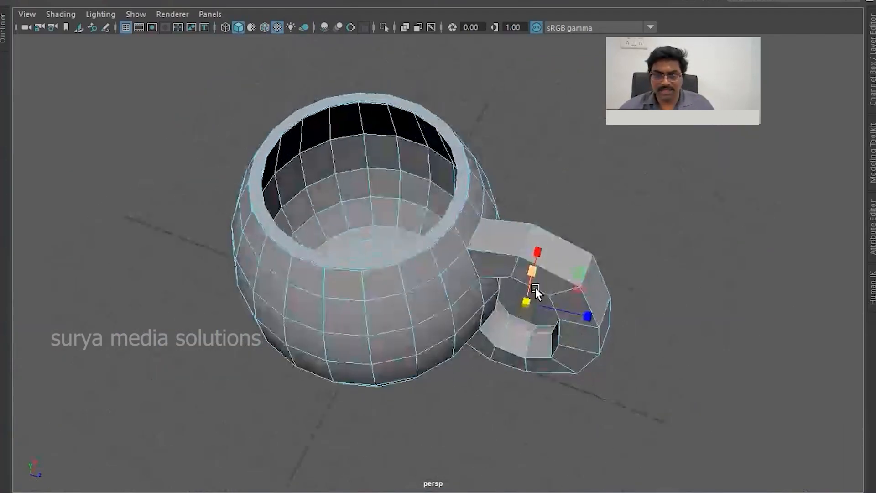
# Step: Insert an edge loop lengthwise along the middle of the handle's outer faces
pyautogui.rightClick(507, 240)
pyautogui.click(502, 212)
pyautogui.scroll(3, 511, 253)
pyautogui.keyDown('shift'); pyautogui.moveTo(528, 224); pyautogui.dragTo(434, 165, button='right'); pyautogui.keyUp('shift')
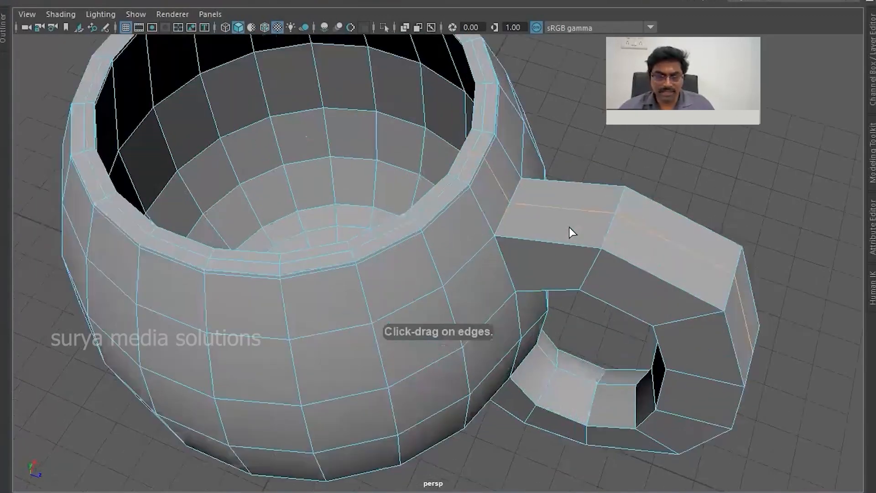
pyautogui.scroll(2, 569, 227)
pyautogui.click(571, 227)
# Step: Adjust the side vertices along the handle's upper outer faces, leaving the centre loop in place
pyautogui.press('F9')
pyautogui.click(521, 178)
pyautogui.keyDown('shift'); pyautogui.click(494, 235); pyautogui.keyUp('shift')
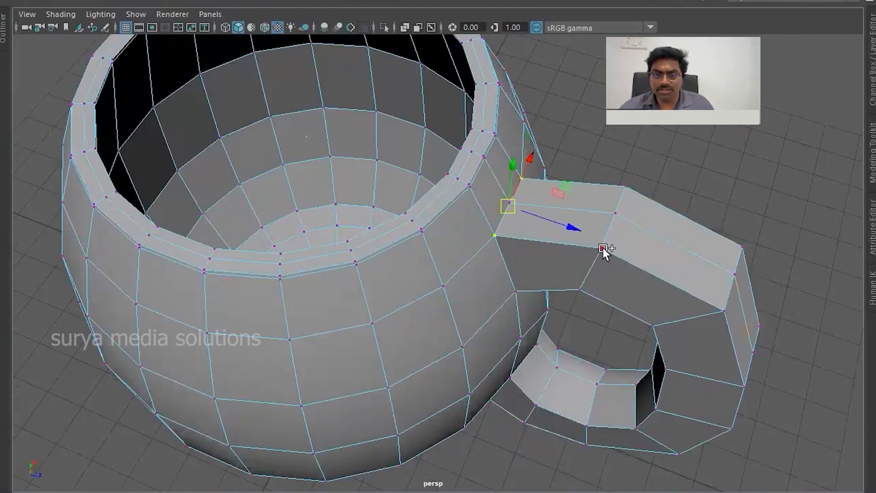
pyautogui.keyDown('shift'); pyautogui.click(609, 251); pyautogui.keyUp('shift')
pyautogui.keyDown('shift'); pyautogui.click(628, 193); pyautogui.keyUp('shift')
pyautogui.keyDown('shift'); pyautogui.click(735, 252); pyautogui.keyUp('shift')
pyautogui.keyDown('shift'); pyautogui.click(734, 273); pyautogui.keyUp('shift')
pyautogui.keyDown('alt'); pyautogui.moveTo(653, 223); pyautogui.dragTo(634, 190); pyautogui.keyUp('alt')
pyautogui.keyDown('alt'); pyautogui.moveTo(626, 239); pyautogui.dragTo(584, 185); pyautogui.keyUp('alt')
# Step: Move the corner vertices on both sides of the handle's outer bend inward, excluding the centre loop
pyautogui.click(734, 305)
pyautogui.keyDown('alt'); pyautogui.moveTo(734, 305); pyautogui.dragTo(701, 233, button='middle'); pyautogui.keyUp('alt')
pyautogui.click(643, 232)
pyautogui.keyDown('alt'); pyautogui.moveTo(722, 371); pyautogui.dragTo(709, 285, button='middle'); pyautogui.keyUp('alt')
pyautogui.keyDown('shift'); pyautogui.click(678, 266); pyautogui.keyUp('shift')
pyautogui.keyDown('shift'); pyautogui.click(682, 365); pyautogui.keyUp('shift')
pyautogui.keyDown('shift'); pyautogui.click(637, 453); pyautogui.keyUp('shift')
pyautogui.moveTo(713, 325); pyautogui.dragTo(704, 327)
pyautogui.click(749, 327)
pyautogui.keyDown('alt'); pyautogui.moveTo(650, 304); pyautogui.dragTo(473, 299); pyautogui.keyUp('alt')
pyautogui.click(228, 259)
pyautogui.keyDown('shift'); pyautogui.click(218, 368); pyautogui.keyUp('shift')
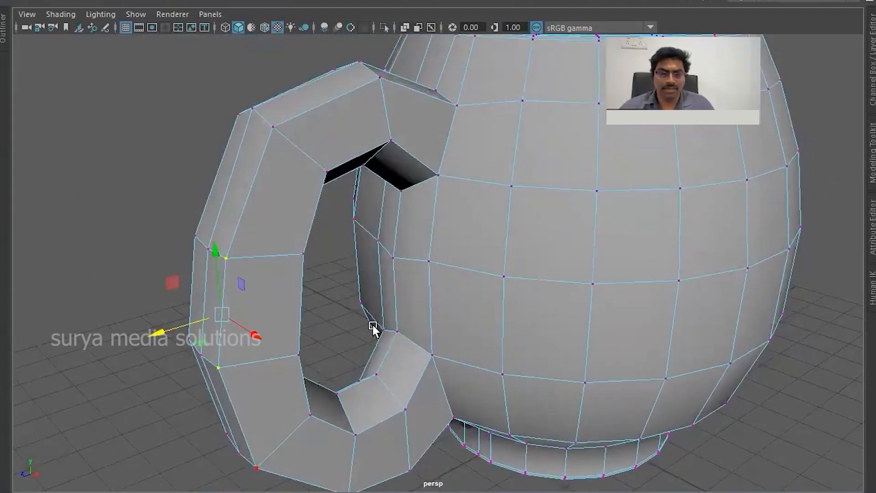
# Step: Raise the corner vertices along the underside of the handle's lower bend, leaving the centre loop in place
pyautogui.keyDown('alt'); pyautogui.moveTo(221, 292); pyautogui.dragTo(557, 381); pyautogui.keyUp('alt')
pyautogui.keyDown('shift'); pyautogui.click(473, 394); pyautogui.keyUp('shift')
pyautogui.keyDown('shift'); pyautogui.click(409, 360); pyautogui.keyUp('shift')
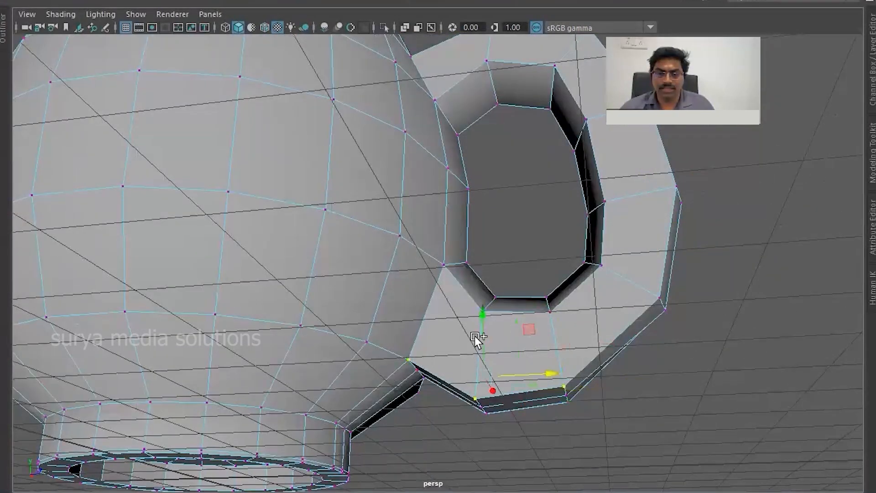
pyautogui.keyDown('alt'); pyautogui.moveTo(604, 401); pyautogui.dragTo(589, 371); pyautogui.keyUp('alt')
pyautogui.keyDown('shift'); pyautogui.click(575, 379); pyautogui.keyUp('shift')
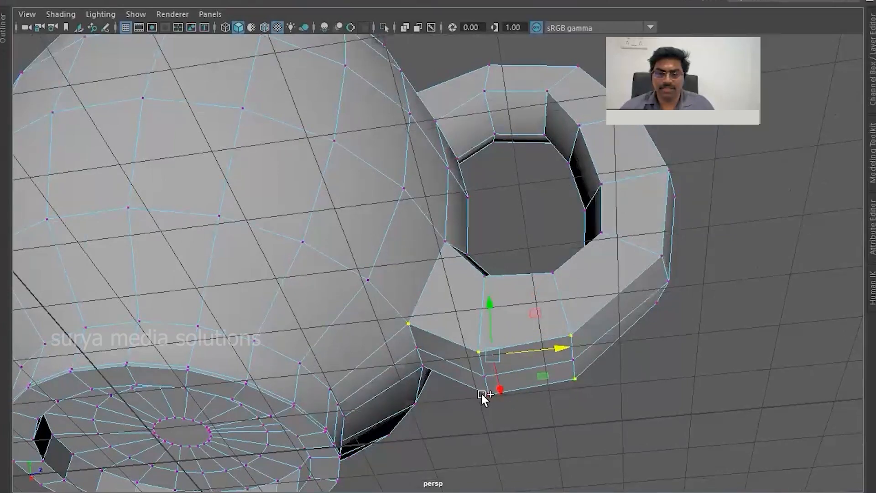
pyautogui.moveTo(490, 303); pyautogui.dragTo(494, 288)
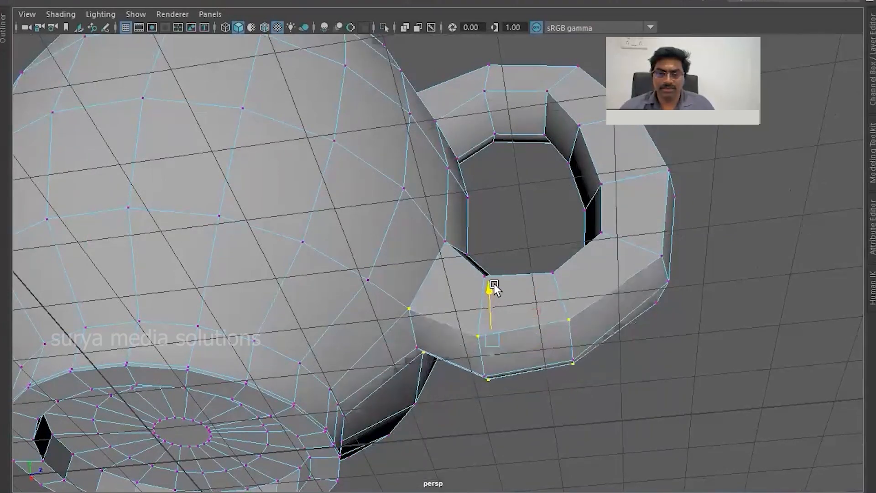
pyautogui.click(651, 296)
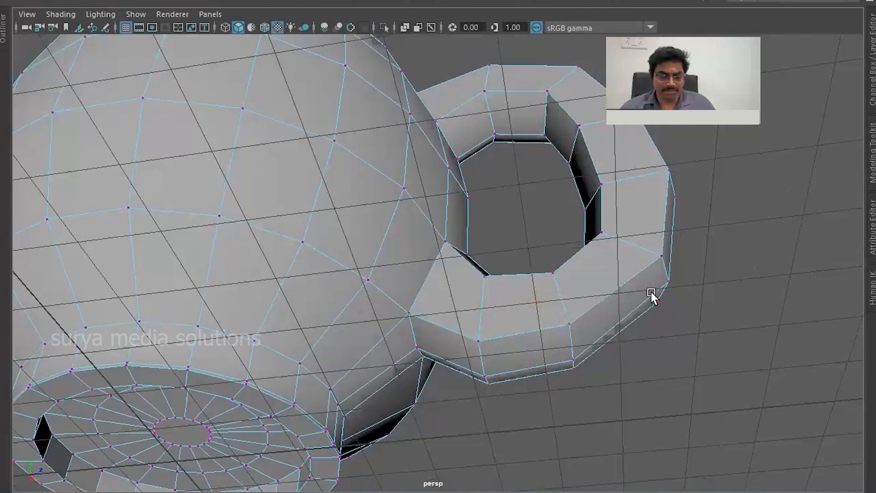
# Step: Turn on smooth mesh preview and move the vertices on the handle's upper outer side slightly outward
pyautogui.press('3')
pyautogui.scroll(-2, 634, 276)
pyautogui.keyDown('alt'); pyautogui.moveTo(633, 277); pyautogui.dragTo(603, 325); pyautogui.keyUp('alt')
pyautogui.moveTo(565, 129); pyautogui.dragTo(502, 144, button='right')
pyautogui.moveTo(512, 165); pyautogui.dragTo(645, 220)
pyautogui.moveTo(607, 184); pyautogui.dragTo(616, 183)
pyautogui.moveTo(500, 214); pyautogui.dragTo(653, 267)
pyautogui.click(522, 286)
# Step: Reposition the vertex rows along the handle's lower bend, shifting the row nearest the cup toward the body
pyautogui.moveTo(527, 268); pyautogui.dragTo(556, 301)
pyautogui.moveTo(490, 289); pyautogui.dragTo(528, 400)
pyautogui.moveTo(519, 330); pyautogui.dragTo(484, 369)
pyautogui.click(478, 299)
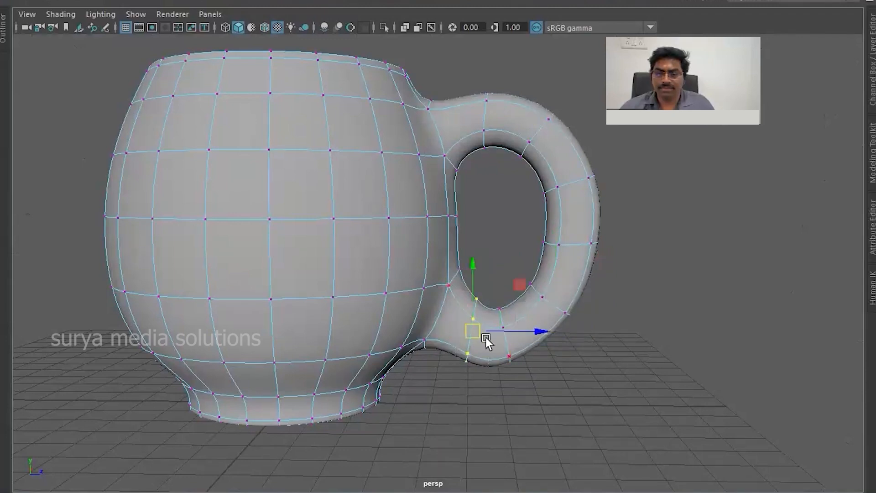
pyautogui.moveTo(476, 331); pyautogui.dragTo(467, 333)
pyautogui.click(625, 371)
# Step: Move the vertices on the lower outer side of the handle slightly outward
pyautogui.scroll(-2, 585, 232)
pyautogui.moveTo(505, 229); pyautogui.dragTo(625, 270)
pyautogui.moveTo(558, 251); pyautogui.dragTo(563, 253)
pyautogui.moveTo(499, 271); pyautogui.dragTo(537, 301)
pyautogui.click(562, 319)
# Step: Insert supporting edge loops just above and below the junction between the cup's body and its foot
pyautogui.scroll(-4, 518, 252)
pyautogui.keyDown('alt'); pyautogui.moveTo(518, 252); pyautogui.dragTo(422, 250); pyautogui.keyUp('alt')
pyautogui.keyDown('alt'); pyautogui.moveTo(423, 251); pyautogui.dragTo(458, 278, button='right'); pyautogui.keyUp('alt')
pyautogui.keyDown('alt'); pyautogui.moveTo(458, 278); pyautogui.dragTo(511, 193); pyautogui.keyUp('alt')
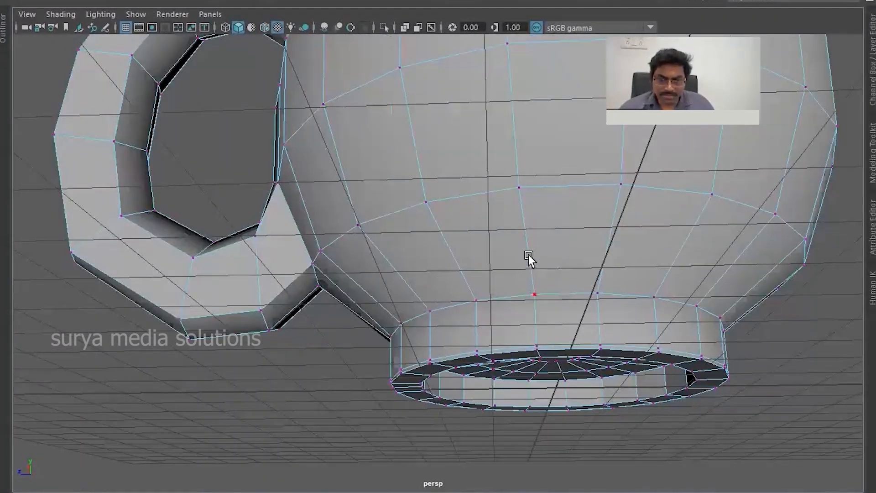
pyautogui.moveTo(529, 256); pyautogui.dragTo(519, 210, button='right')
pyautogui.keyDown('shift'); pyautogui.moveTo(524, 139); pyautogui.dragTo(443, 163, button='right'); pyautogui.keyUp('shift')
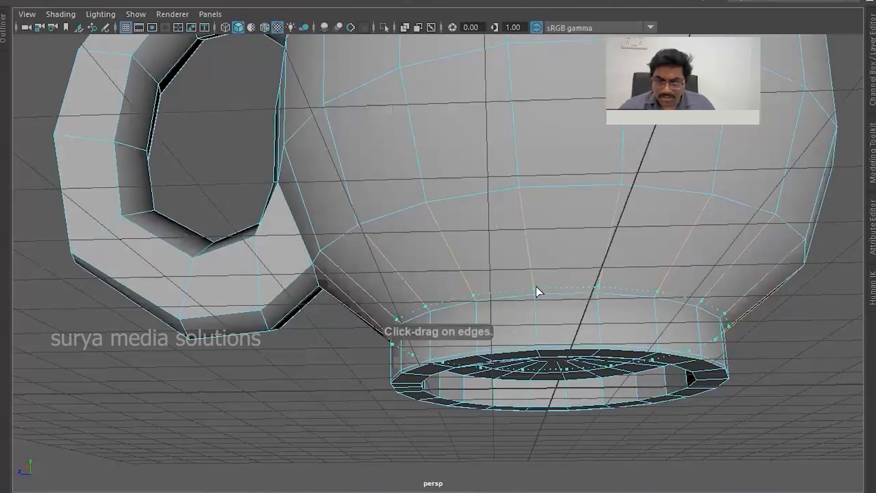
pyautogui.click(536, 302)
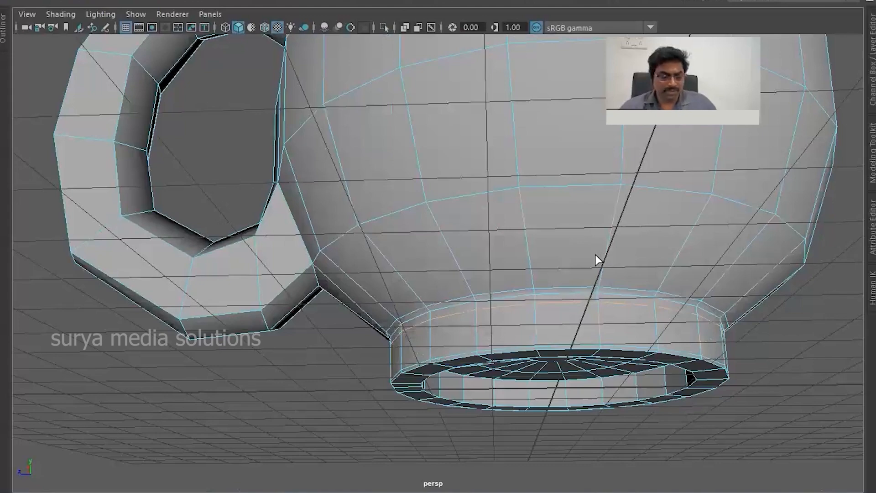
# Step: Inspect the whole mug in smooth mesh preview from several angles, then restore the unsmoothed display
pyautogui.press('3')
pyautogui.scroll(-6, 595, 256)
pyautogui.keyDown('alt'); pyautogui.moveTo(534, 224); pyautogui.dragTo(582, 260); pyautogui.keyUp('alt')
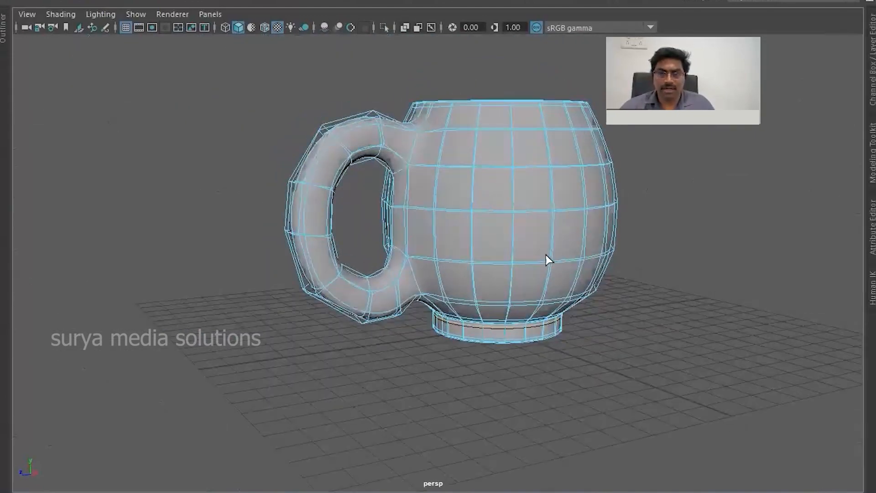
pyautogui.scroll(-2, 525, 205)
pyautogui.scroll(3, 403, 236)
pyautogui.keyDown('alt'); pyautogui.moveTo(403, 236); pyautogui.dragTo(513, 237); pyautogui.keyUp('alt')
pyautogui.scroll(-5, 570, 290)
pyautogui.press('1')
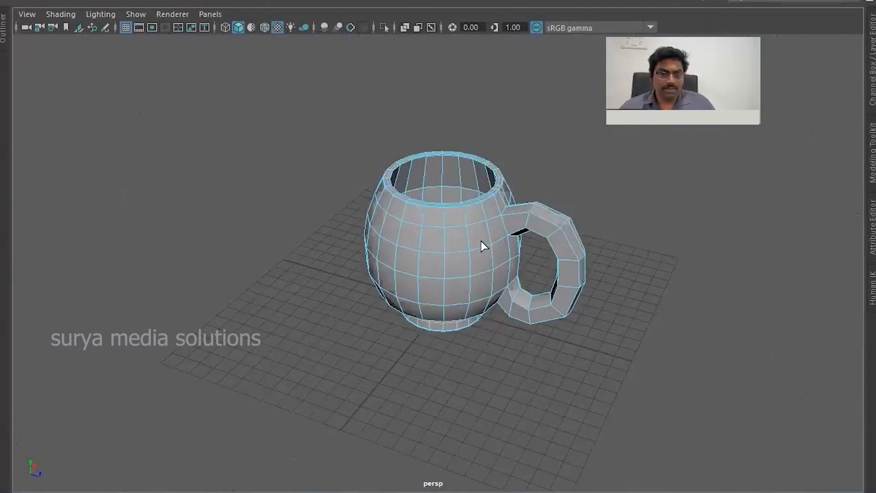
# Step: Return to object mode with the Move tool active and the whole mug selected
pyautogui.press('w')
pyautogui.moveTo(453, 237); pyautogui.dragTo(450, 212, button='right')
pyautogui.keyDown('alt'); pyautogui.moveTo(453, 241); pyautogui.dragTo(534, 221); pyautogui.keyUp('alt')
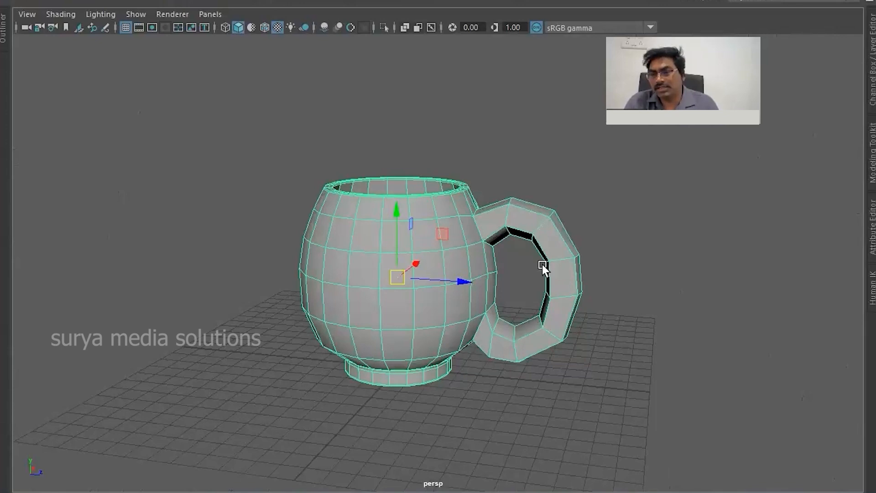
pyautogui.rightClick(445, 242)
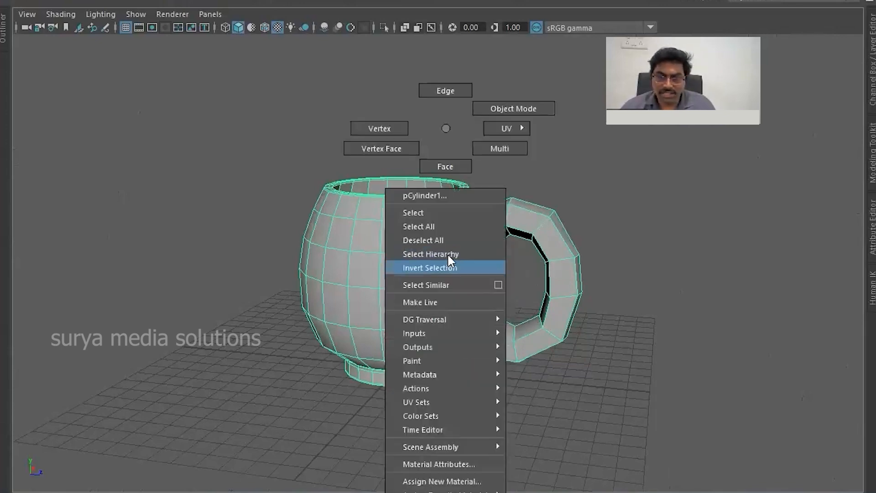
pyautogui.click(452, 215)
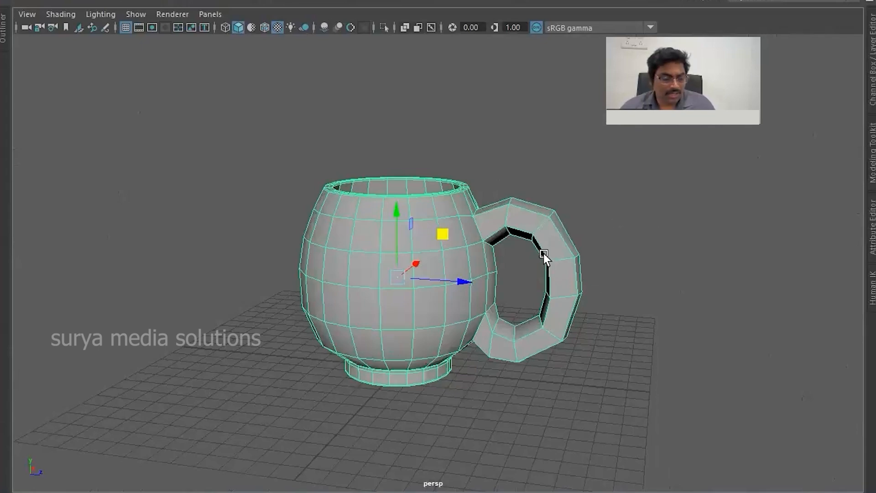
# Step: Restore the full interface, open the Hypershade, and reposition and enlarge its window to show all its sections
pyautogui.hotkey('ctrl', 'space')
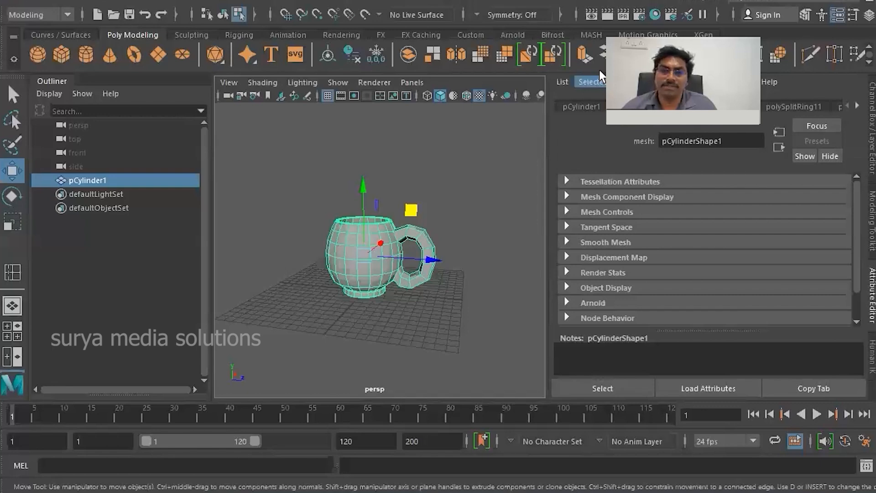
pyautogui.click(655, 15)
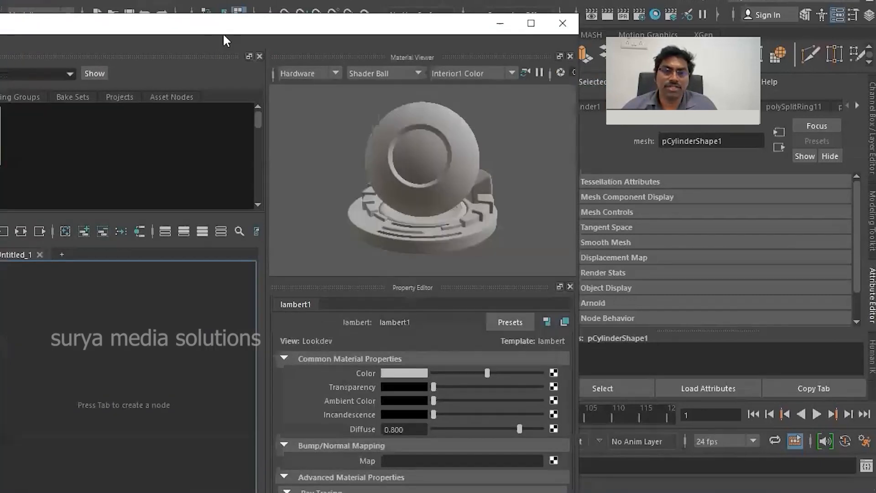
pyautogui.moveTo(223, 33); pyautogui.dragTo(560, 31)
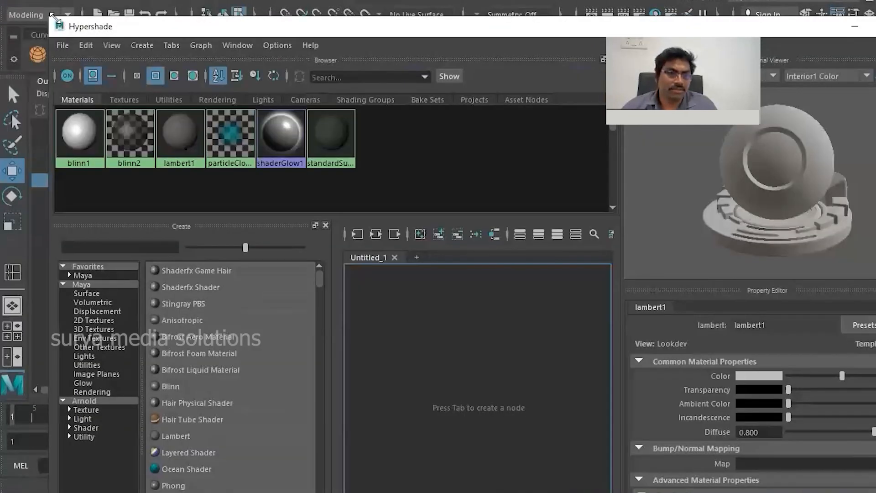
pyautogui.moveTo(559, 32); pyautogui.dragTo(449, 187)
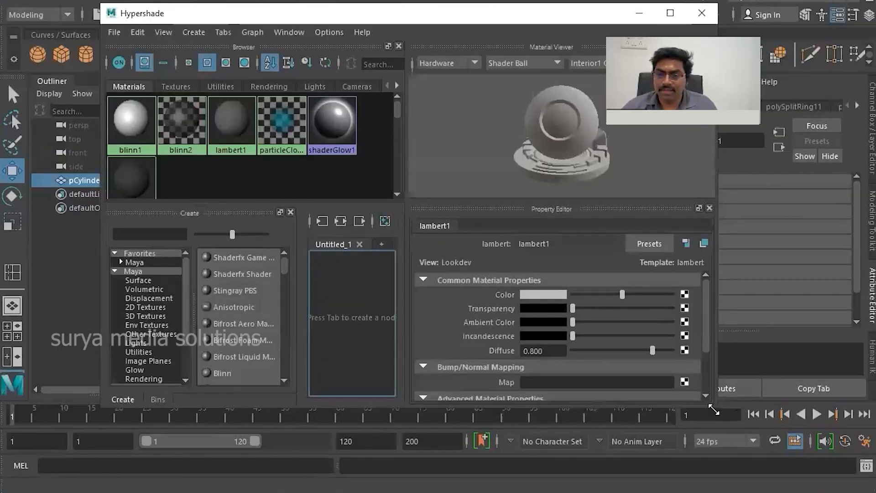
pyautogui.moveTo(714, 411); pyautogui.dragTo(874, 474)
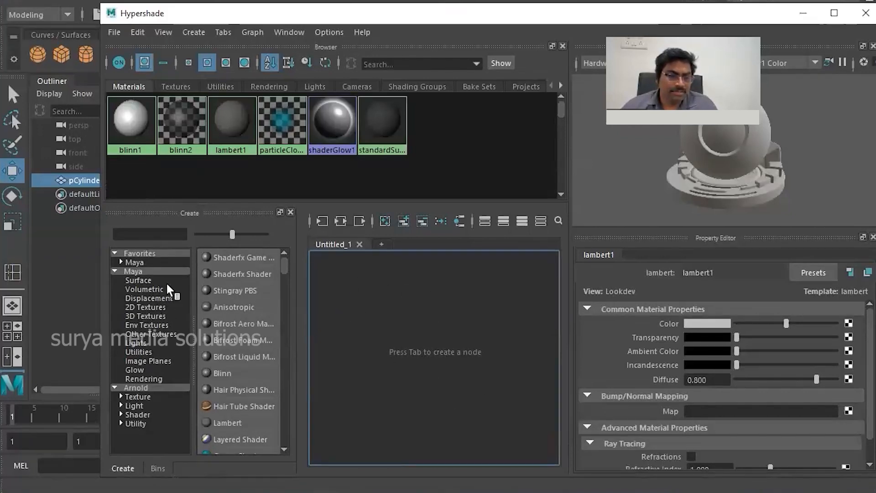
# Step: Browse the Hypershade's favourite Maya nodes and its 3D and 2D texture categories
pyautogui.moveTo(283, 270); pyautogui.dragTo(288, 248)
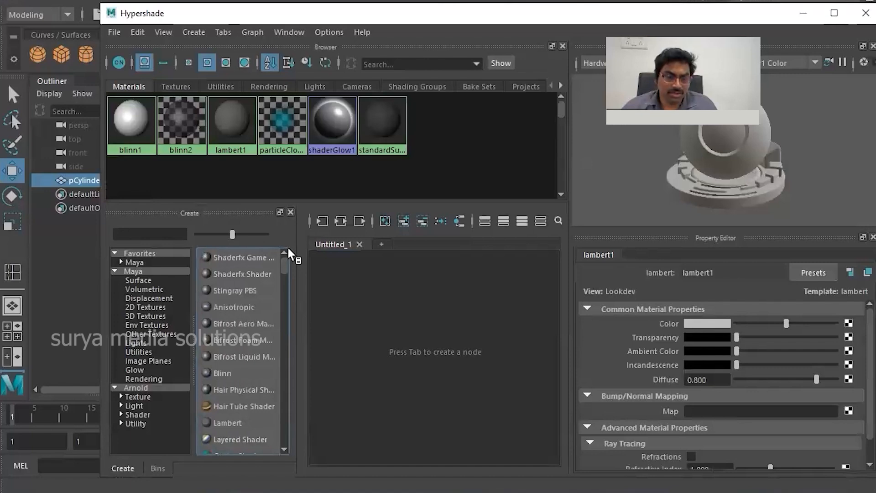
pyautogui.click(136, 262)
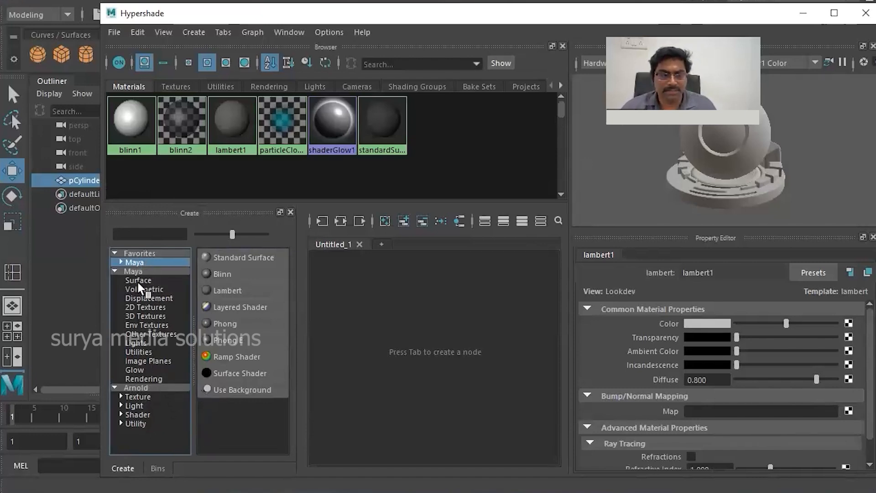
pyautogui.click(144, 306)
pyautogui.click(146, 315)
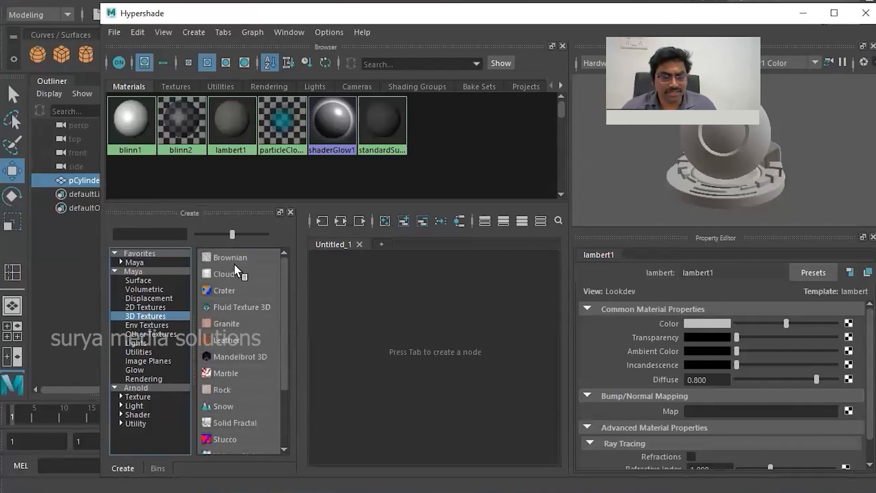
pyautogui.click(143, 307)
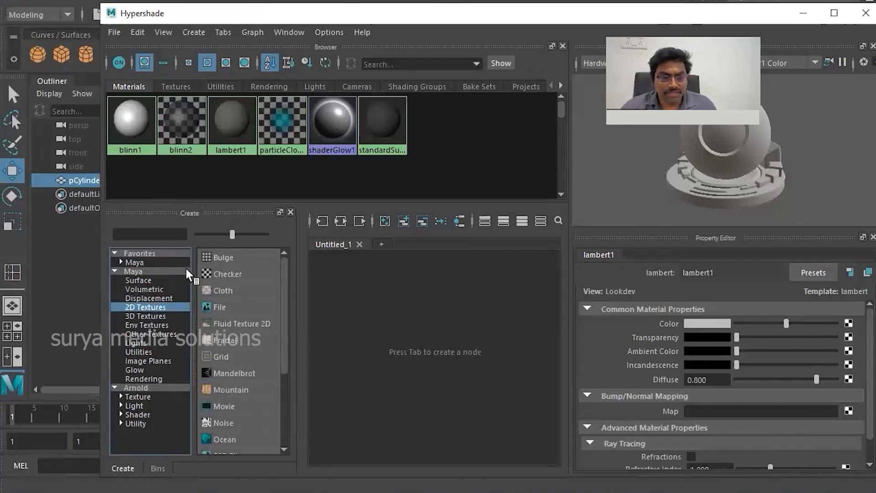
# Step: Examine the available Maya surface materials, such as Blinn, Lambert, Phong and Ramp Shader
pyautogui.click(138, 281)
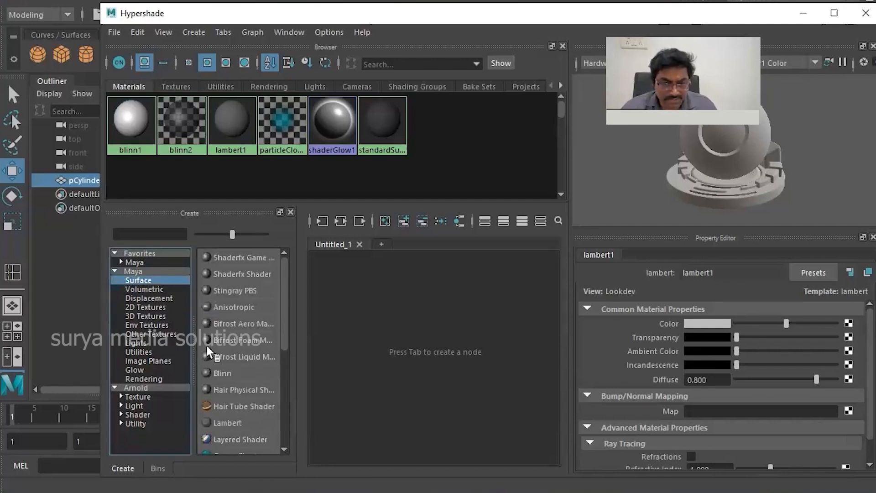
pyautogui.scroll(-5, 225, 357)
pyautogui.scroll(5, 232, 371)
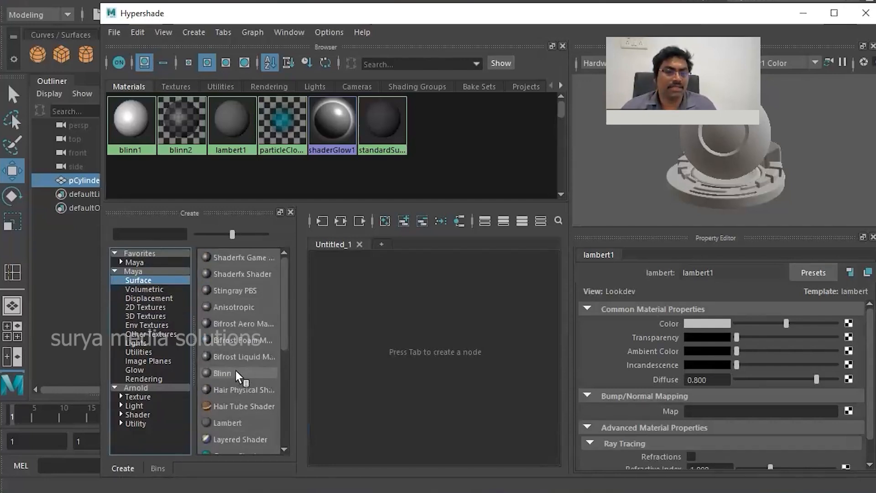
pyautogui.scroll(-2, 254, 309)
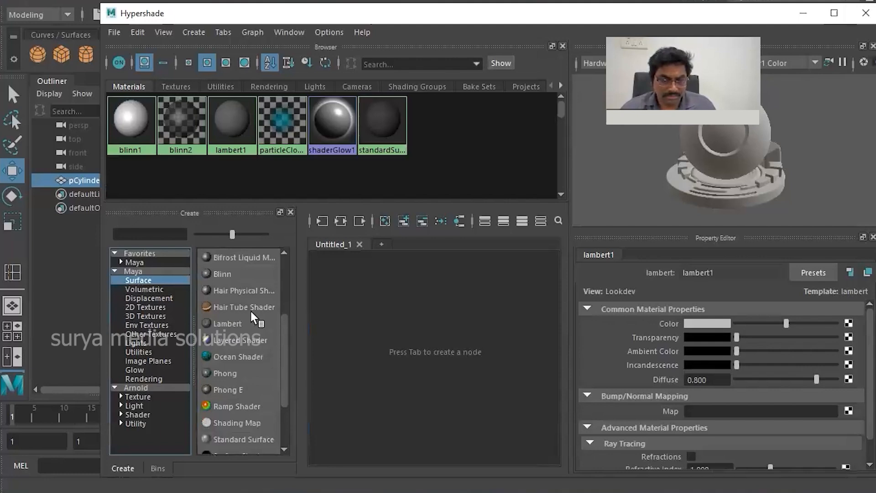
pyautogui.scroll(-1, 250, 312)
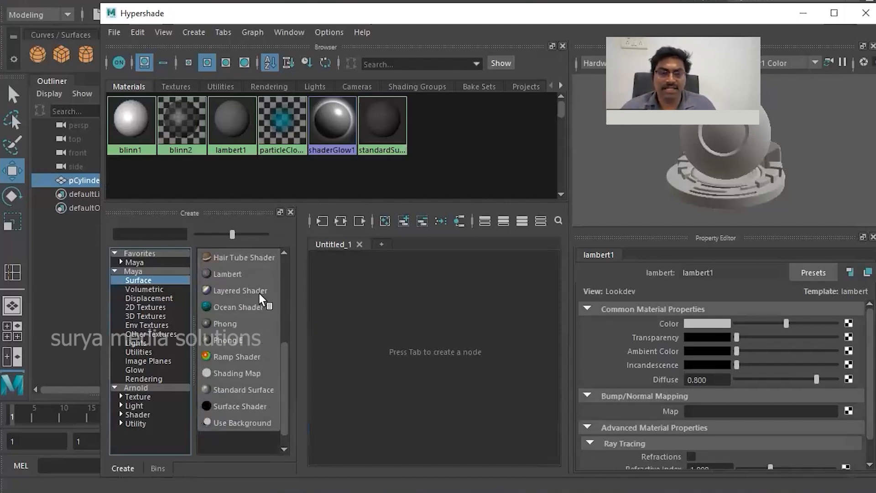
pyautogui.scroll(1, 246, 333)
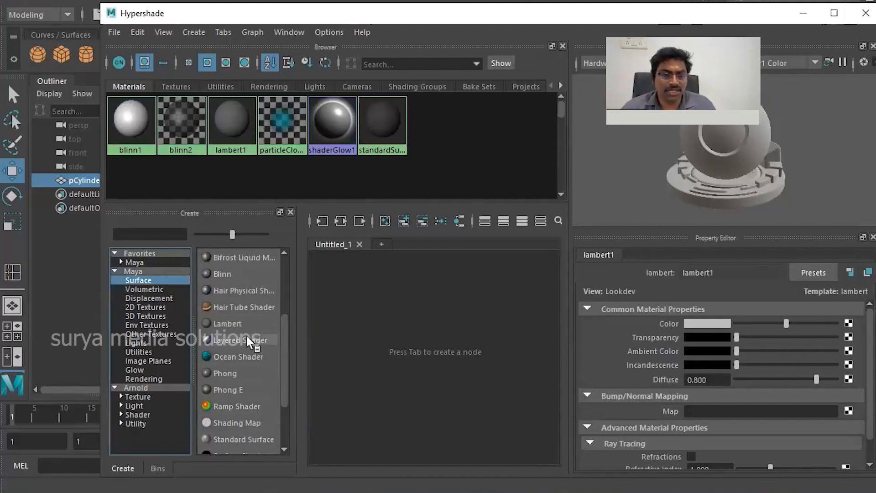
pyautogui.scroll(1, 243, 292)
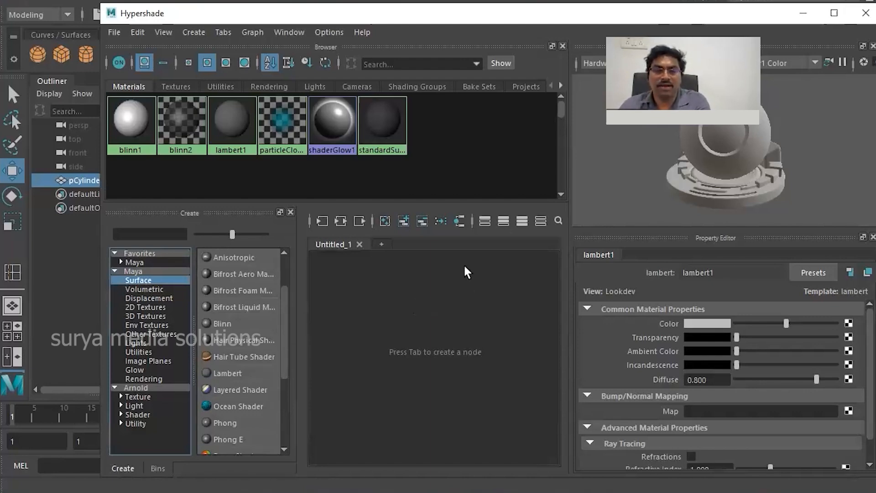
pyautogui.scroll(-2, 237, 339)
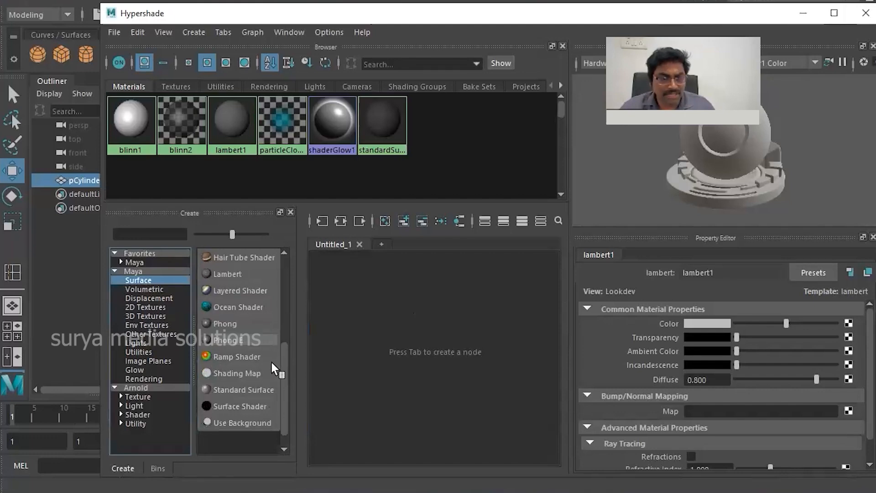
pyautogui.scroll(1, 255, 319)
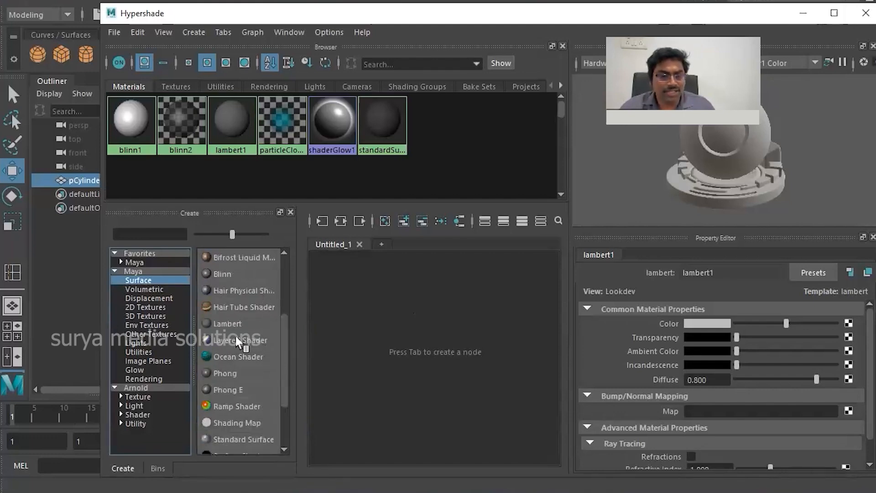
pyautogui.scroll(2, 245, 316)
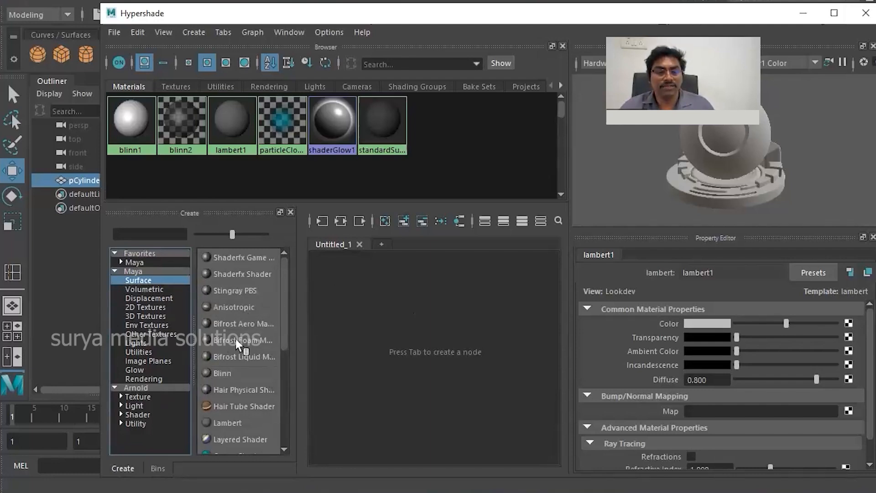
# Step: Leave the Hypershade and examine the mug from several angles and distances
pyautogui.scroll(-3, 236, 339)
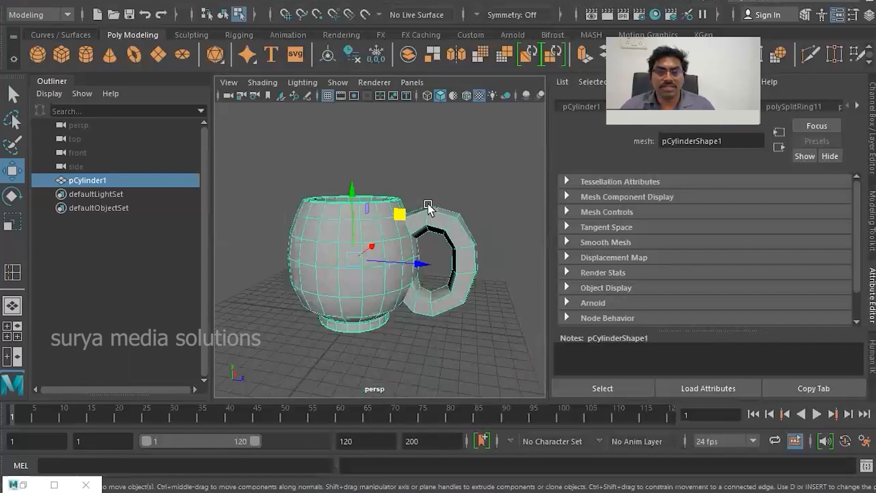
pyautogui.scroll(-3, 418, 228)
pyautogui.scroll(4, 419, 228)
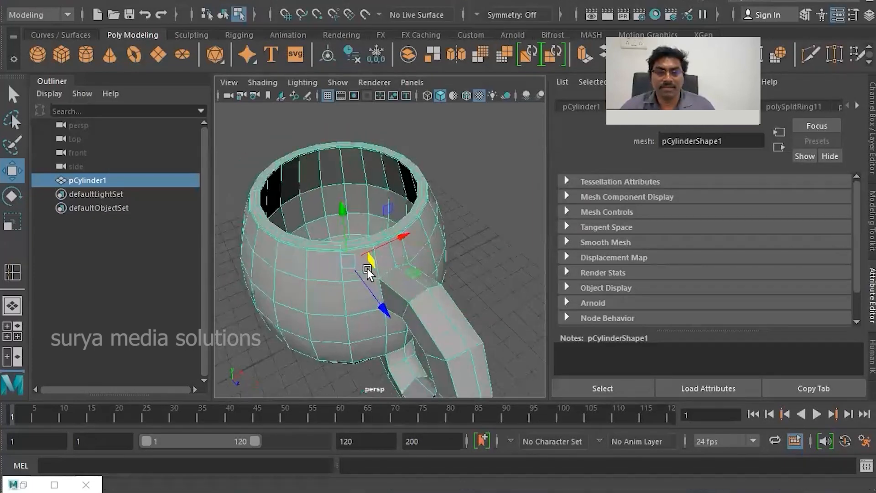
pyautogui.scroll(-5, 418, 228)
pyautogui.scroll(3, 391, 254)
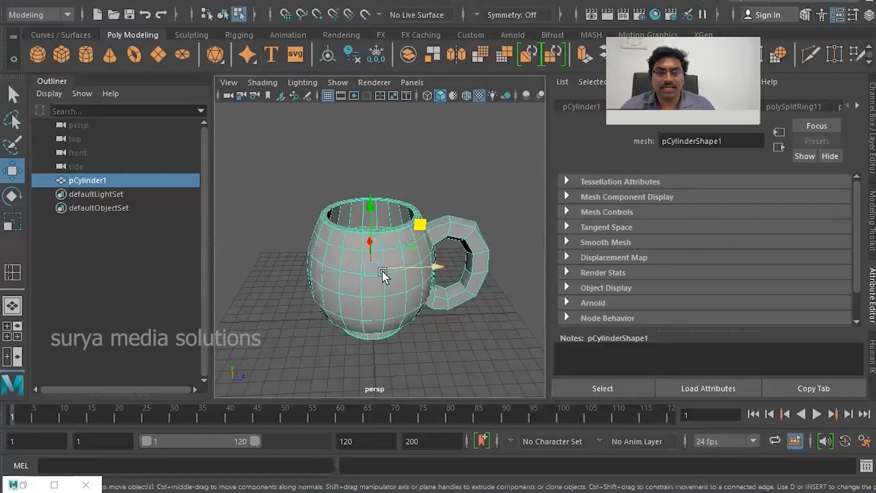
# Step: Select the whole mug as an object and open the choice of new materials to assign to it
pyautogui.click(385, 335)
pyautogui.moveTo(325, 184); pyautogui.dragTo(495, 354)
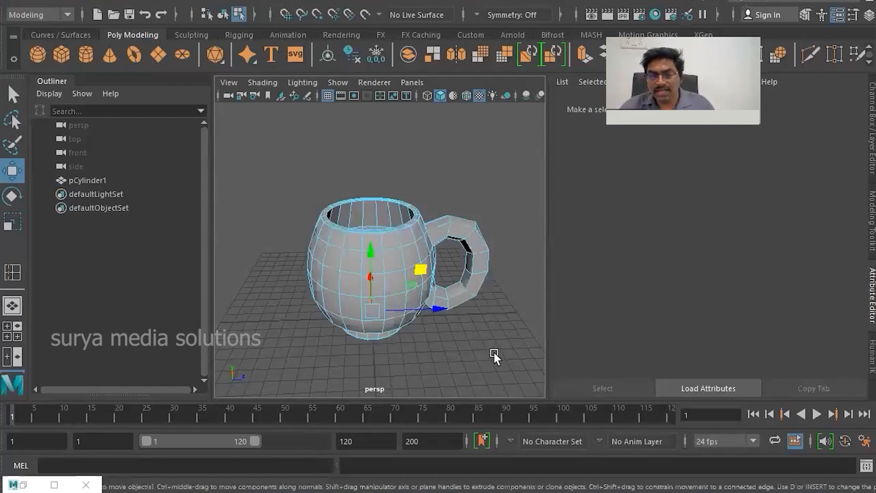
pyautogui.rightClick(400, 261)
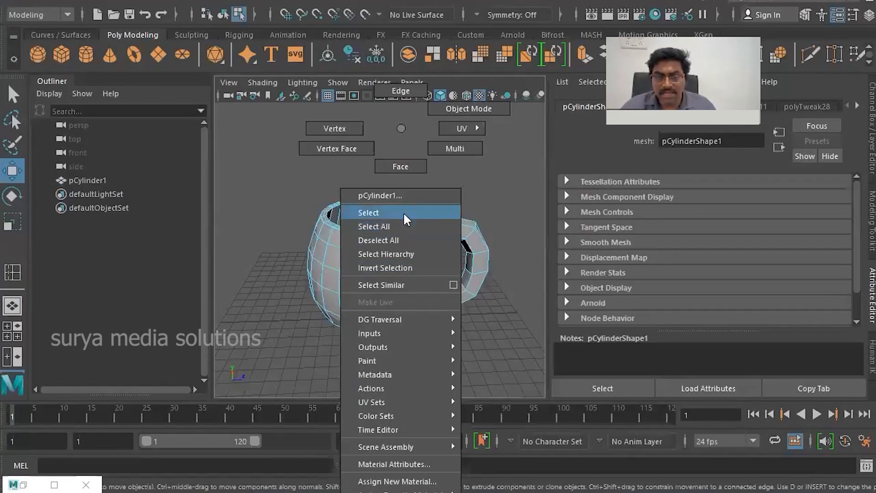
pyautogui.click(307, 189)
pyautogui.moveTo(307, 189); pyautogui.dragTo(480, 335)
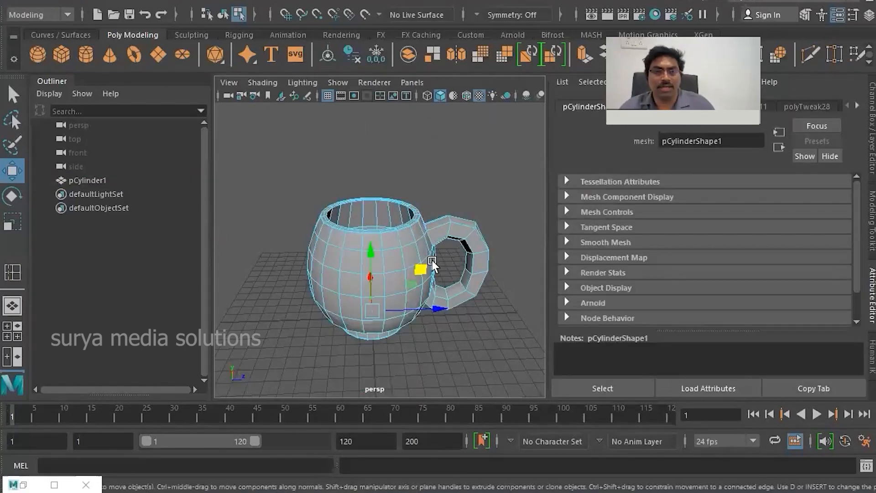
pyautogui.click(464, 183)
pyautogui.rightClick(398, 227)
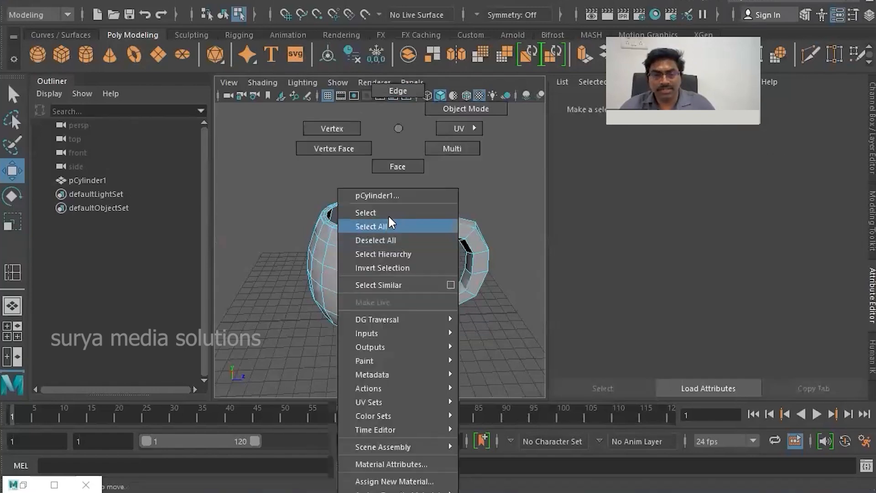
pyautogui.click(388, 212)
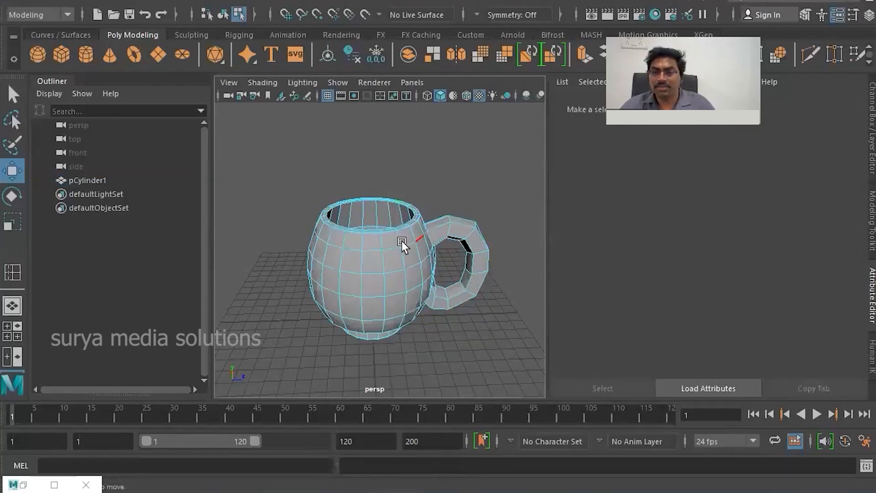
pyautogui.rightClick(378, 248)
pyautogui.click(368, 211)
pyautogui.rightClick(355, 280)
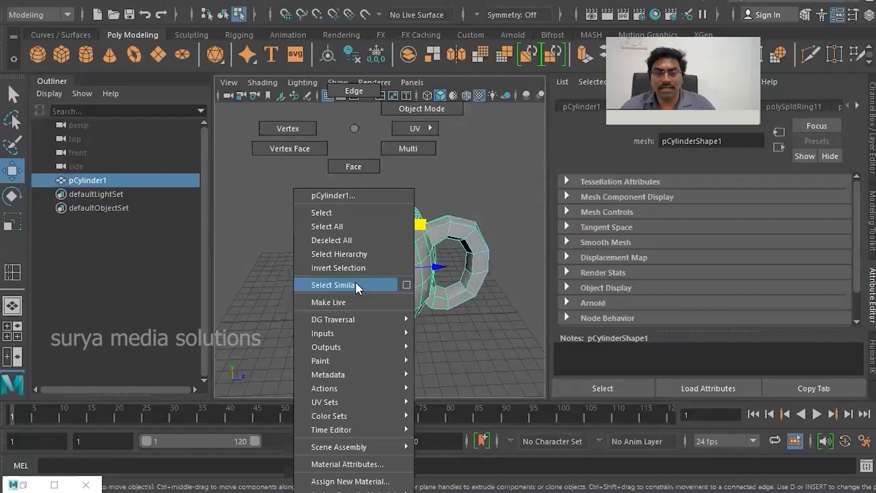
pyautogui.click(327, 482)
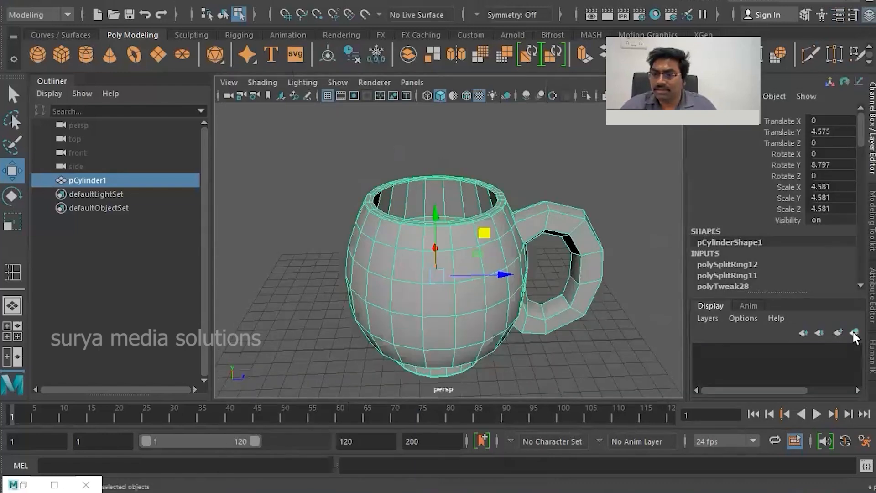
# Step: Put the selected mug on a new display layer and hide that layer
pyautogui.click(854, 332)
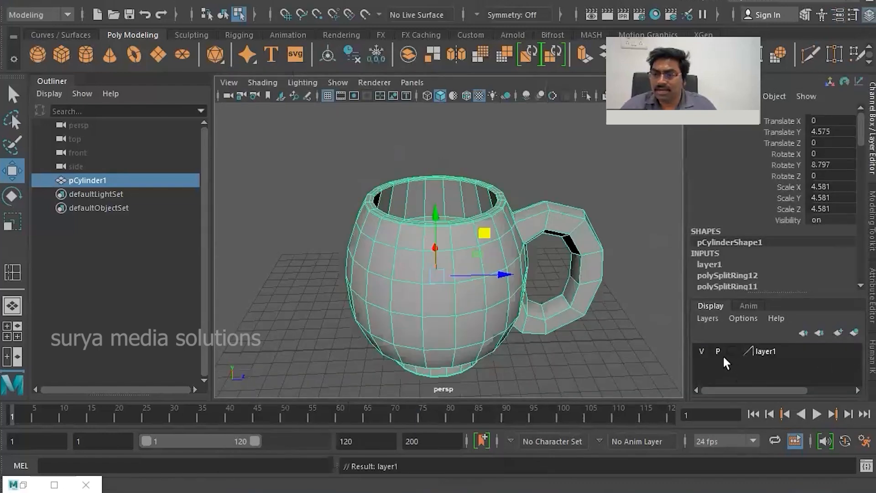
pyautogui.rightClick(771, 351)
pyautogui.click(779, 385)
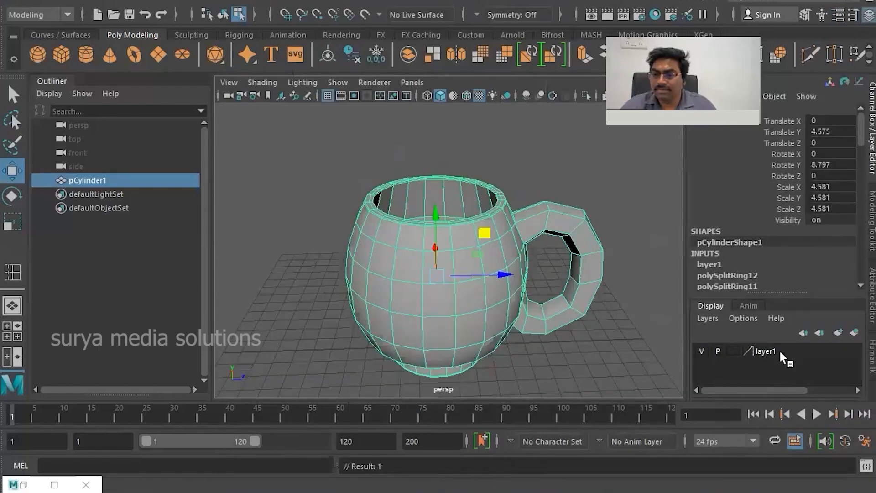
pyautogui.click(702, 352)
pyautogui.click(371, 264)
# Step: Create a polygon plane at the origin and scale it uniformly to about 39.628
pyautogui.click(150, 48)
pyautogui.scroll(-6, 485, 306)
pyautogui.scroll(6, 486, 306)
pyautogui.keyDown('alt'); pyautogui.moveTo(472, 328); pyautogui.dragTo(865, 363); pyautogui.keyUp('alt')
pyautogui.press('r')
pyautogui.scroll(-3, 393, 237)
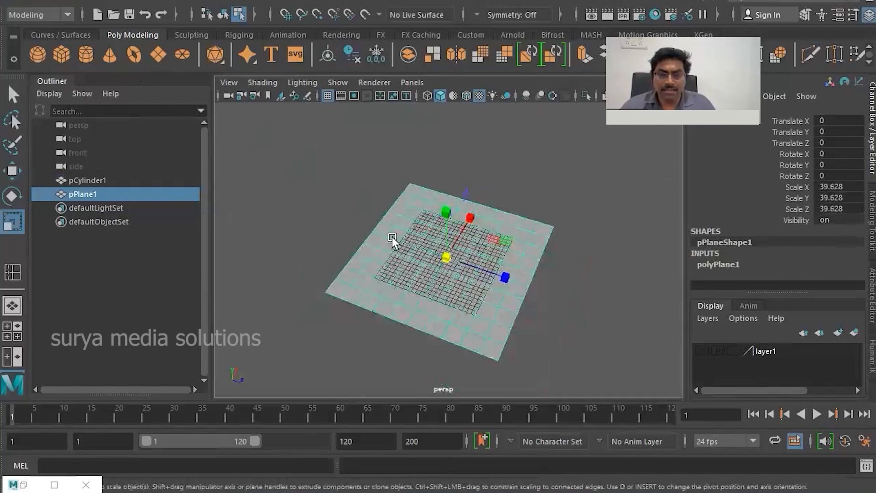
# Step: Raise the plane above the grid to a Translate Y of about 2.52
pyautogui.scroll(-3, 392, 237)
pyautogui.keyDown('alt'); pyautogui.moveTo(392, 237); pyautogui.dragTo(410, 223); pyautogui.keyUp('alt')
pyautogui.scroll(3, 411, 223)
pyautogui.press('w')
pyautogui.moveTo(446, 197); pyautogui.dragTo(446, 186)
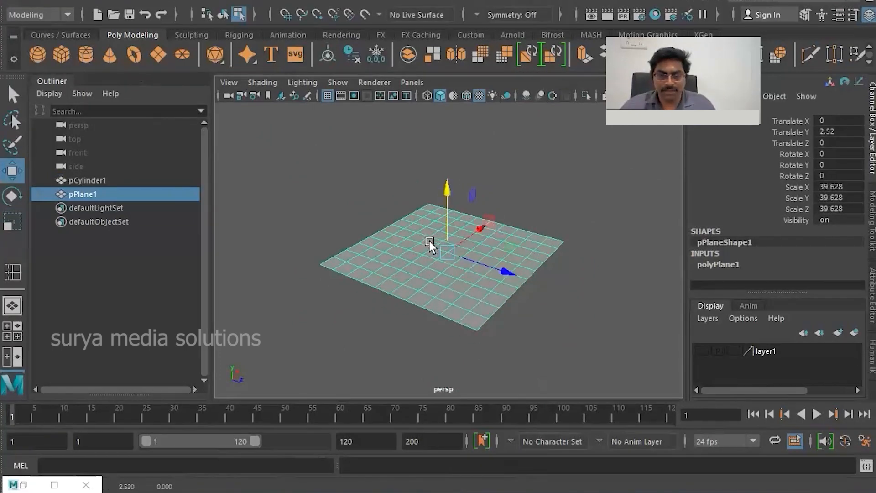
# Step: Assign a new Lambert material to the plane and open the material's attributes
pyautogui.moveTo(417, 243); pyautogui.dragTo(404, 486, button='right')
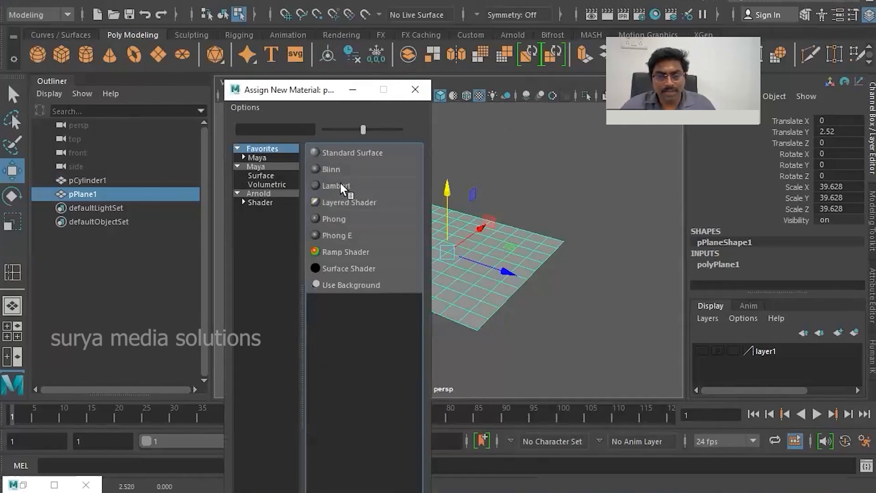
pyautogui.click(336, 184)
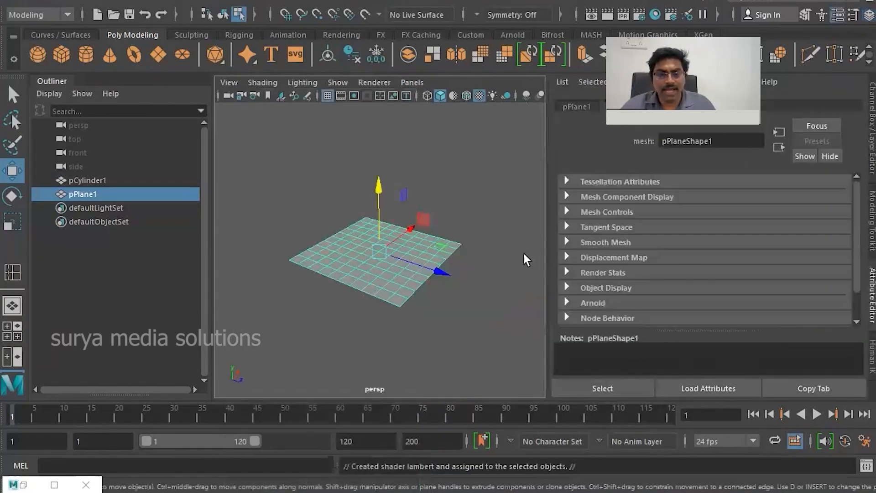
pyautogui.scroll(5, 524, 259)
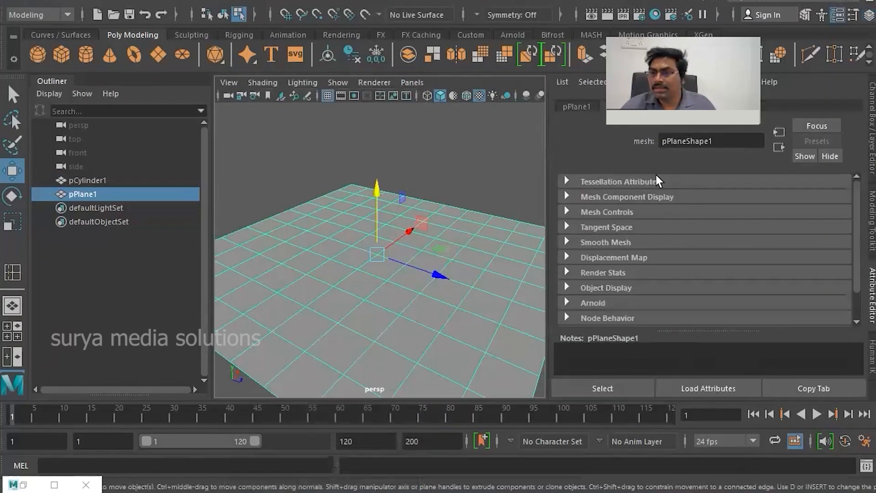
pyautogui.click(745, 104)
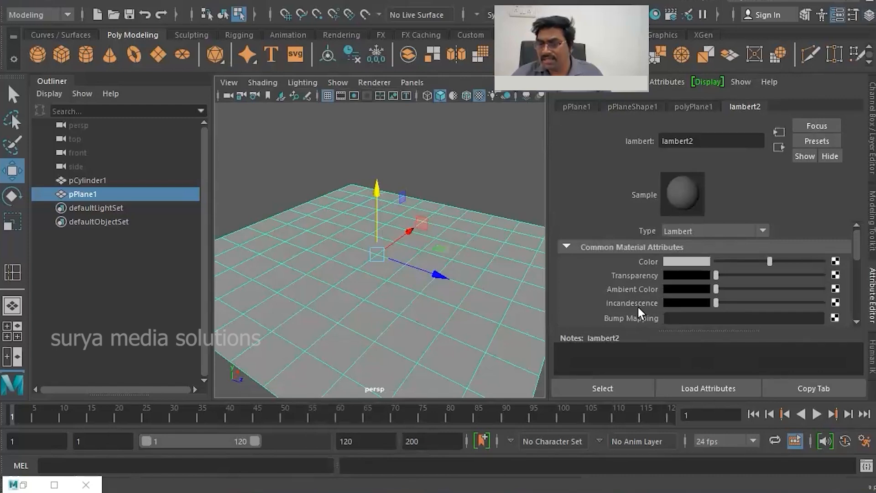
# Step: Look through the Lambert material's common attributes and change its color to a dark cyan
pyautogui.moveTo(856, 250)
pyautogui.mouseDown()
pyautogui.moveTo(860, 280)
pyautogui.moveTo(857, 249)
pyautogui.mouseUp()
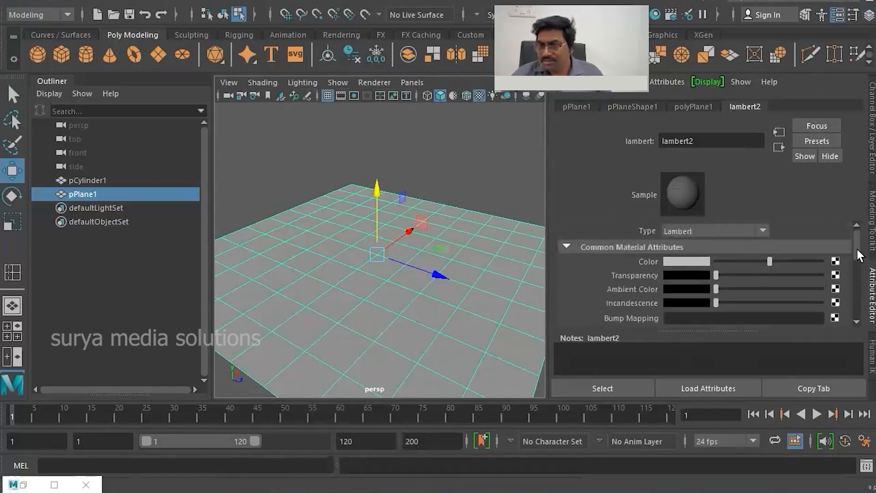
pyautogui.scroll(-4, 463, 245)
pyautogui.scroll(4, 407, 252)
pyautogui.keyDown('alt'); pyautogui.moveTo(413, 251); pyautogui.dragTo(420, 206, button='middle'); pyautogui.keyUp('alt')
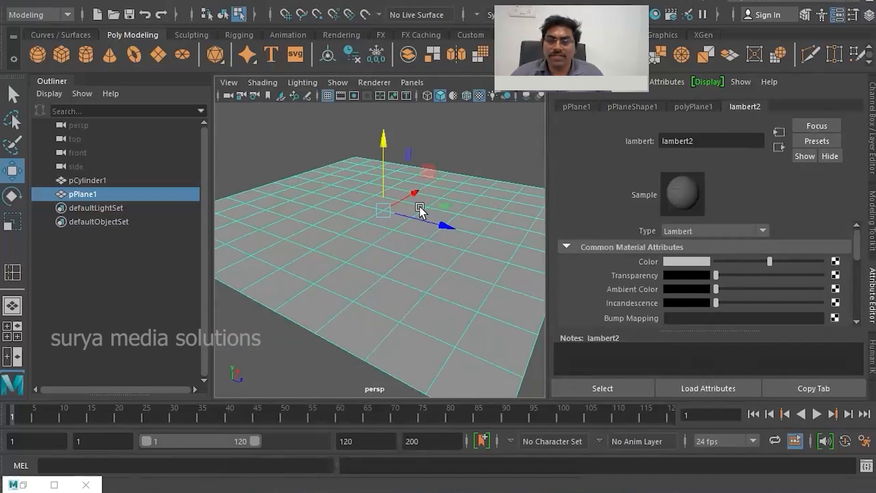
pyautogui.click(683, 261)
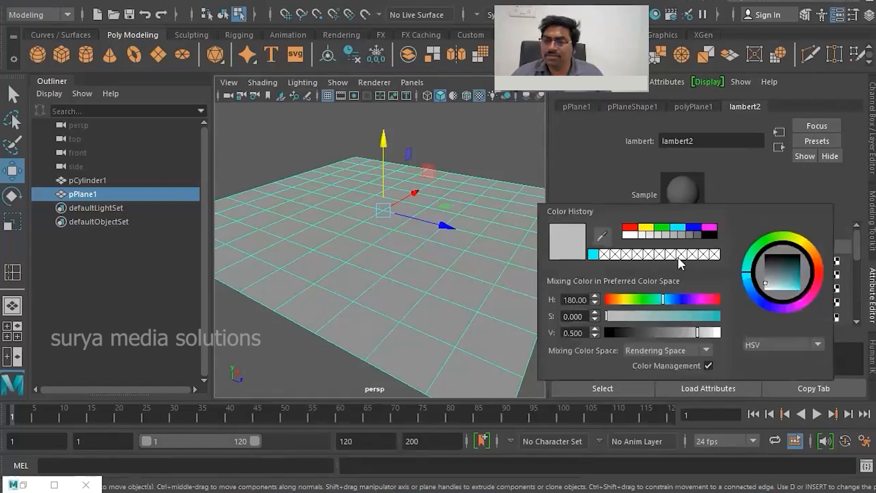
pyautogui.moveTo(800, 264); pyautogui.dragTo(802, 280)
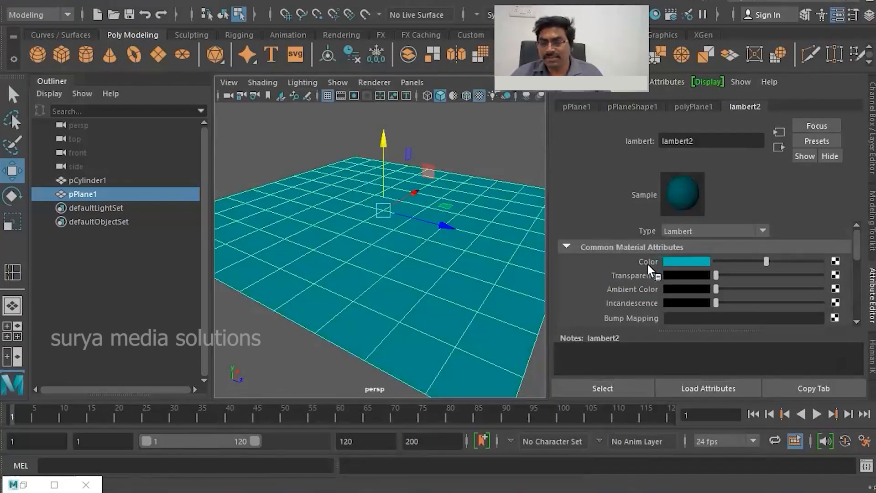
# Step: Try out higher transparency and ambient color on the plane's Lambert material, returning each to black
pyautogui.moveTo(717, 275); pyautogui.dragTo(800, 290)
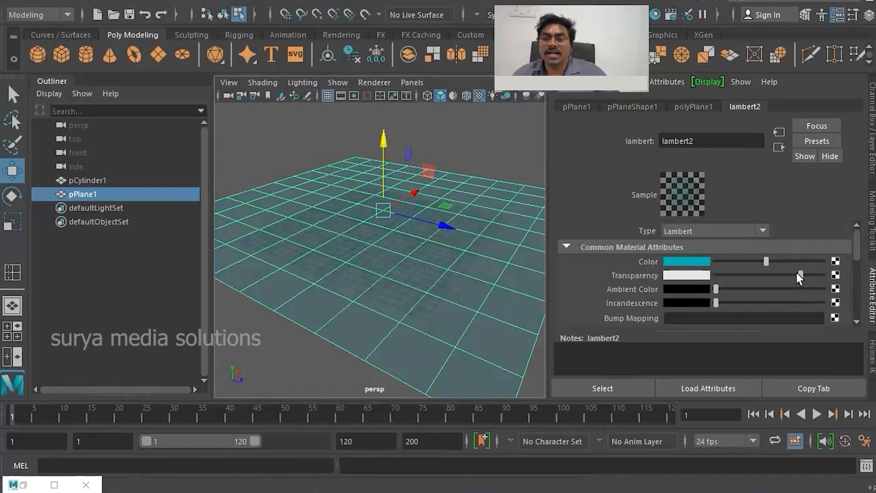
pyautogui.moveTo(797, 272); pyautogui.dragTo(669, 291)
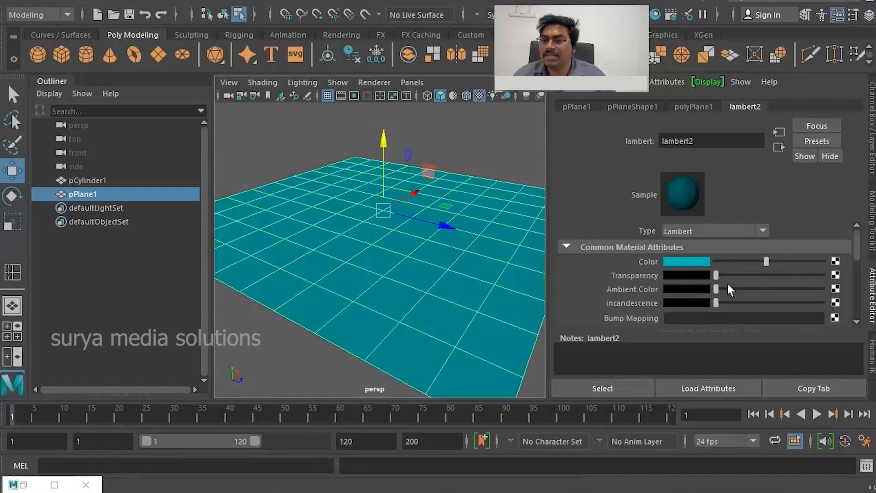
pyautogui.moveTo(716, 289); pyautogui.dragTo(638, 291)
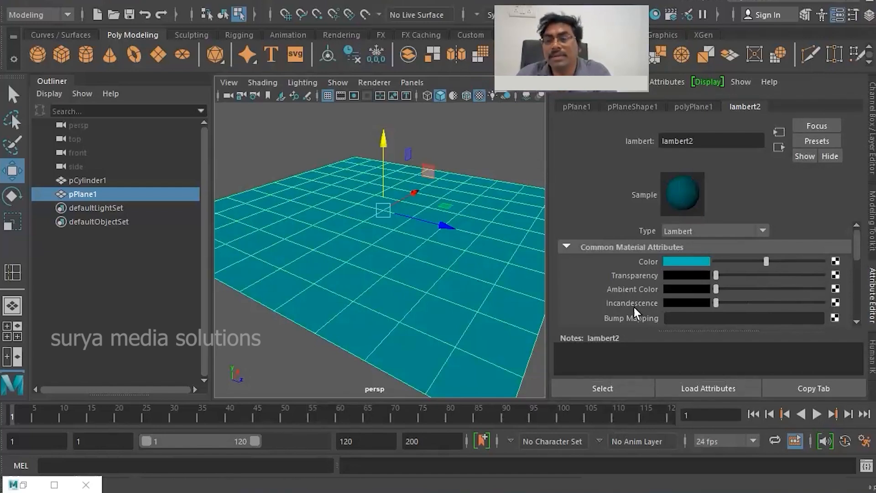
# Step: Try white and bright cyan incandescence on the Lambert material, then reset its incandescence, transparency and ambient color to black
pyautogui.moveTo(716, 303); pyautogui.dragTo(867, 301)
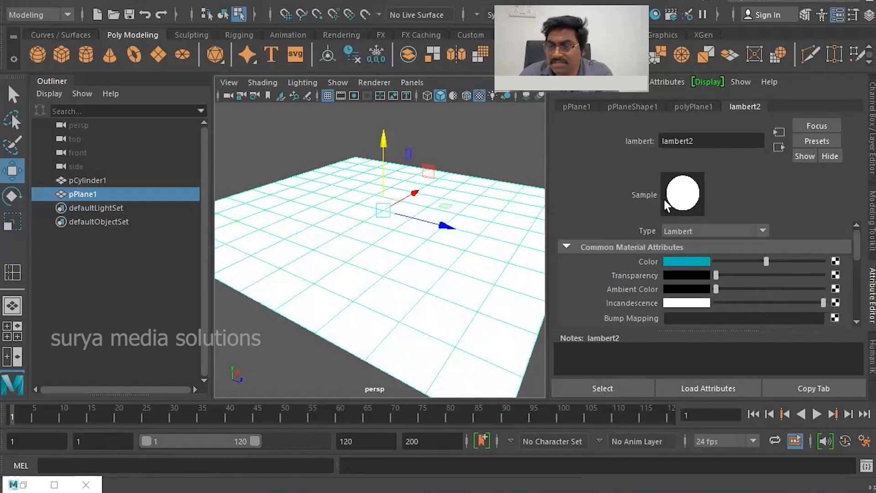
pyautogui.click(692, 305)
pyautogui.moveTo(816, 314); pyautogui.dragTo(825, 347)
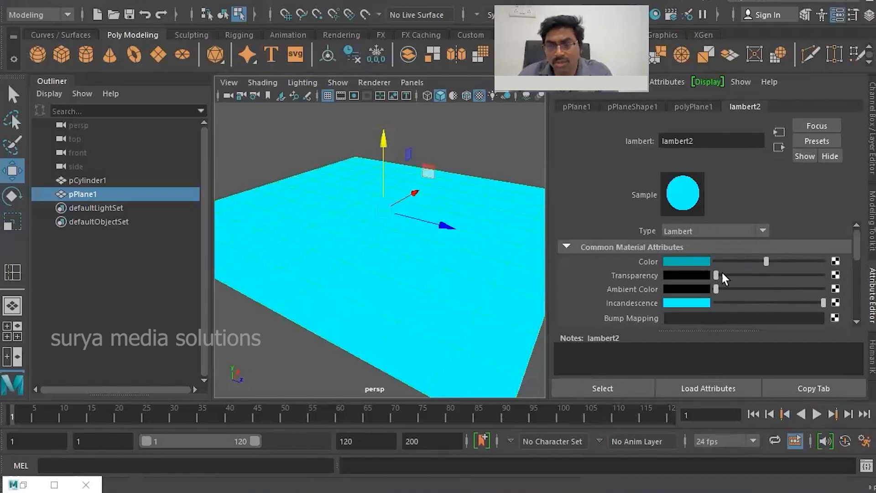
pyautogui.moveTo(759, 304); pyautogui.dragTo(723, 288)
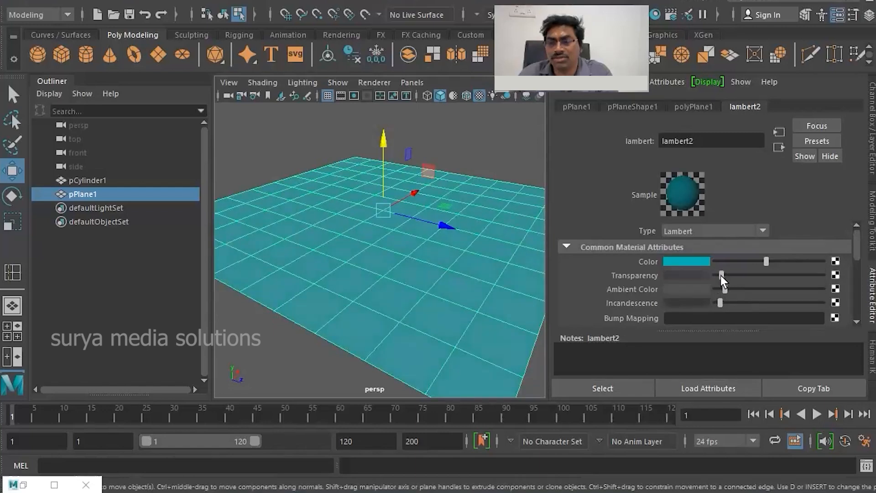
pyautogui.moveTo(724, 288); pyautogui.dragTo(713, 302)
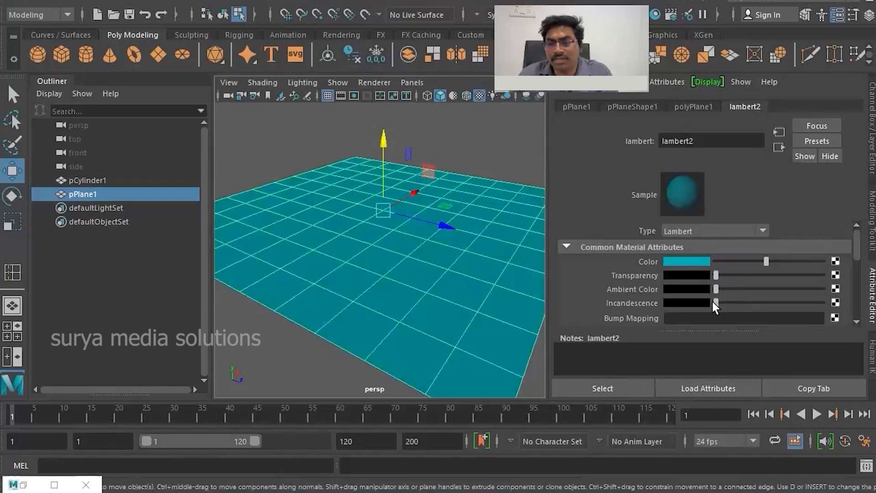
# Step: Set the Lambert material's Diffuse to 1.000, Translucence to 0.422, Translucence Depth to 3.084 and Translucence Focus to 0.104
pyautogui.scroll(-5, 713, 292)
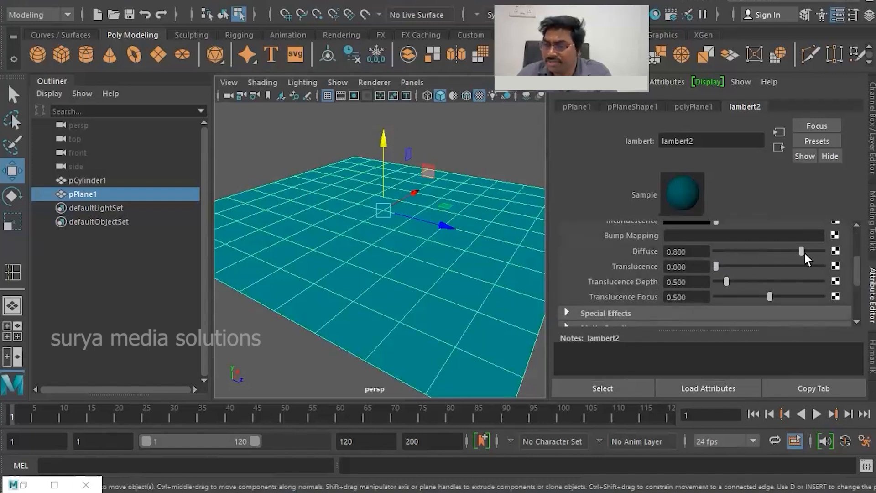
pyautogui.moveTo(803, 252); pyautogui.dragTo(831, 250)
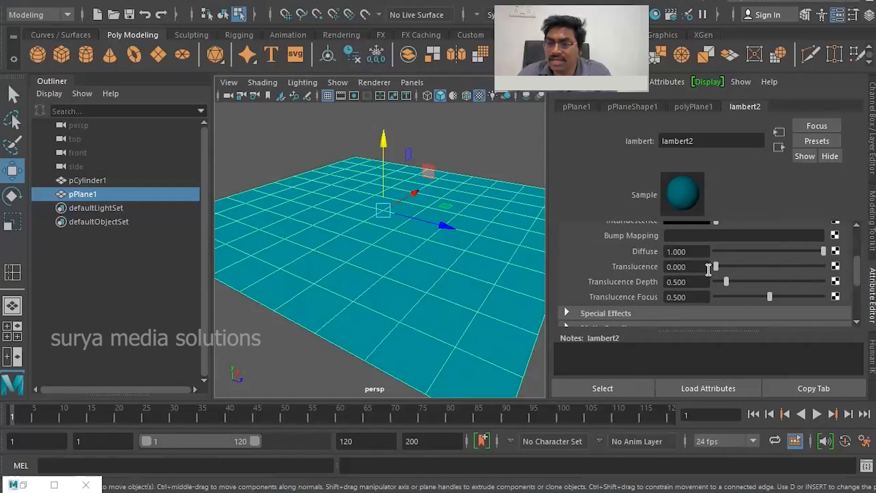
pyautogui.moveTo(717, 267)
pyautogui.mouseDown()
pyautogui.moveTo(766, 268)
pyautogui.moveTo(730, 270)
pyautogui.moveTo(801, 282)
pyautogui.moveTo(782, 282)
pyautogui.moveTo(765, 298)
pyautogui.moveTo(796, 298)
pyautogui.moveTo(729, 298)
pyautogui.mouseUp()
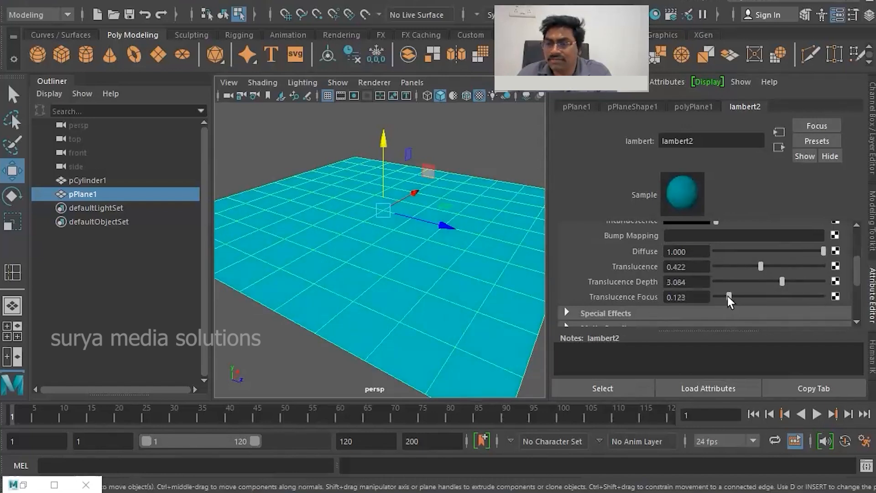
pyautogui.scroll(-3, 470, 203)
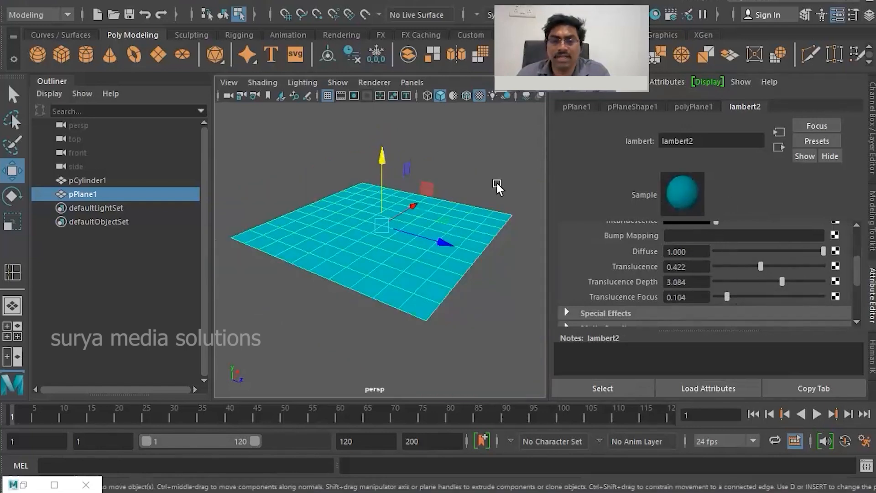
# Step: Deselect the plane to view its shading, and reselect it to show its Lambert material attributes
pyautogui.click(274, 153)
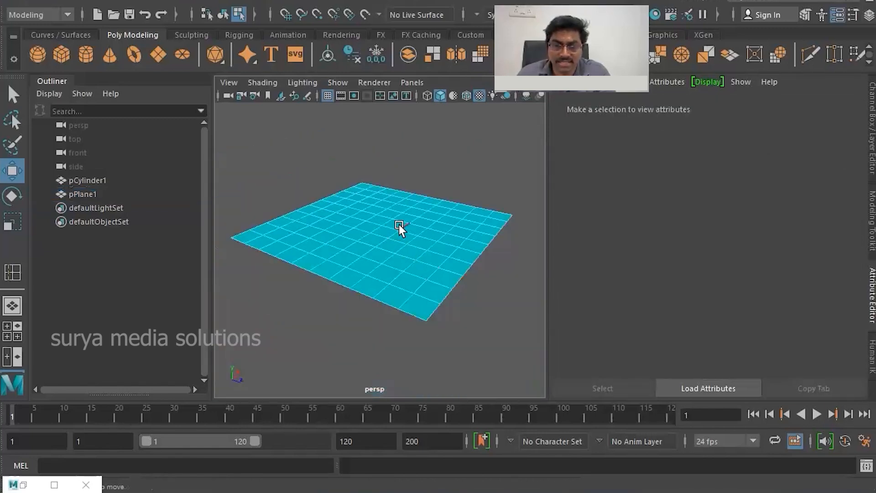
pyautogui.rightClick(400, 226)
pyautogui.click(398, 216)
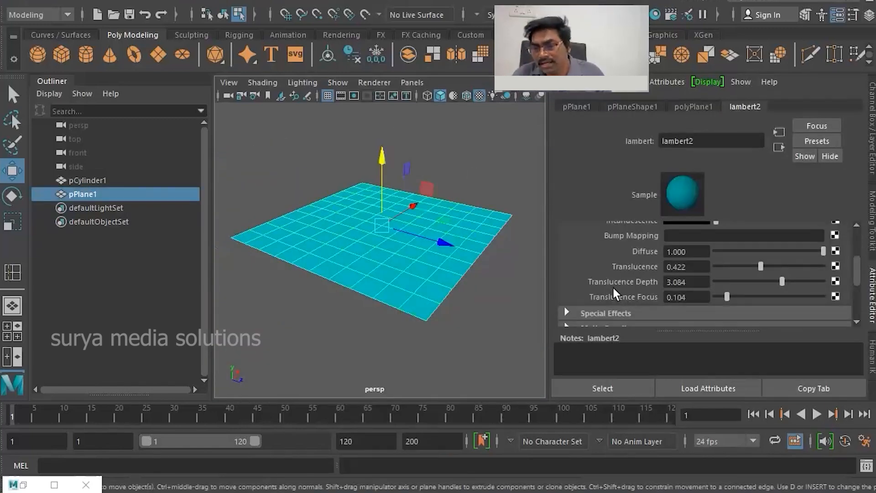
# Step: Check the plane's shading again with it deselected, and reselect it to review the Lambert's common material attributes
pyautogui.click(494, 201)
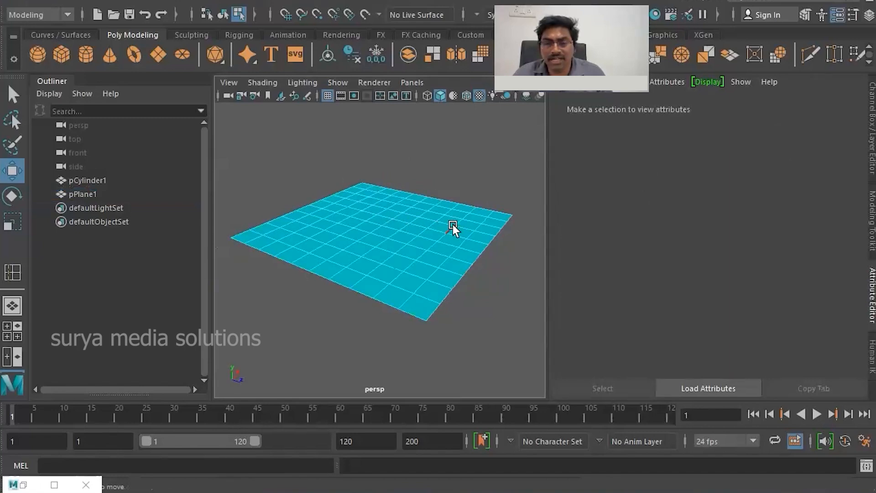
pyautogui.rightClick(403, 211)
pyautogui.click(403, 208)
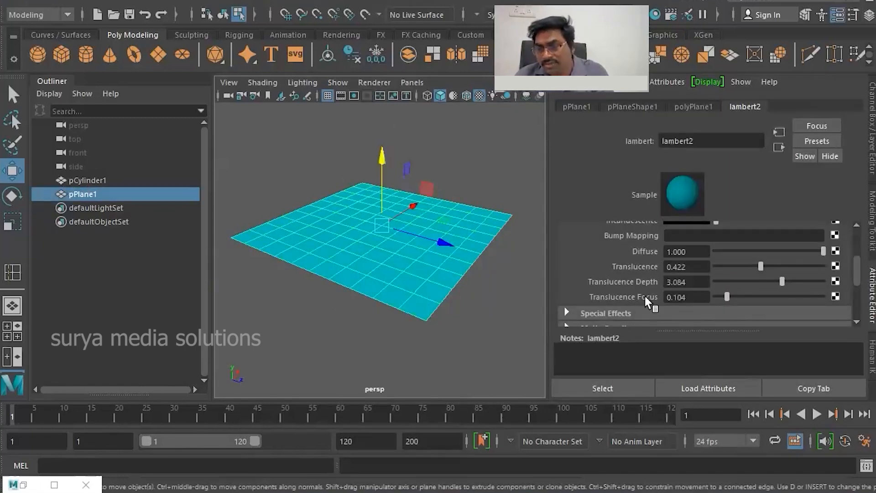
pyautogui.click(492, 188)
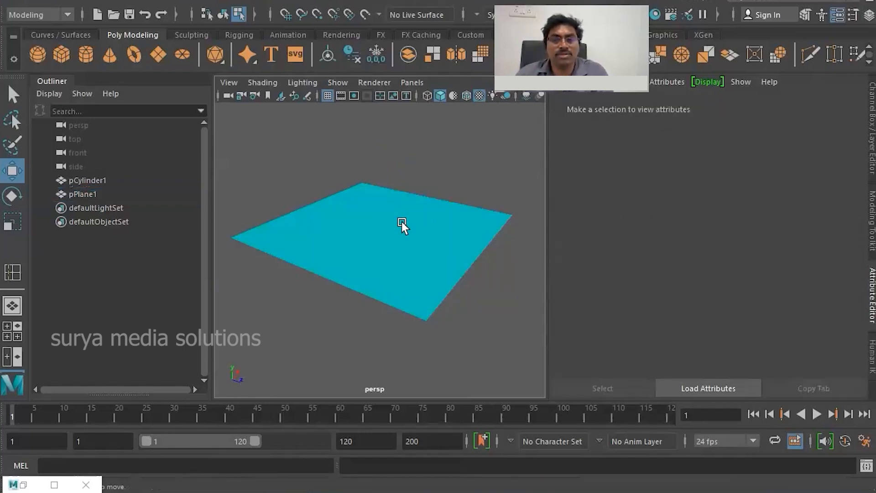
pyautogui.rightClick(416, 223)
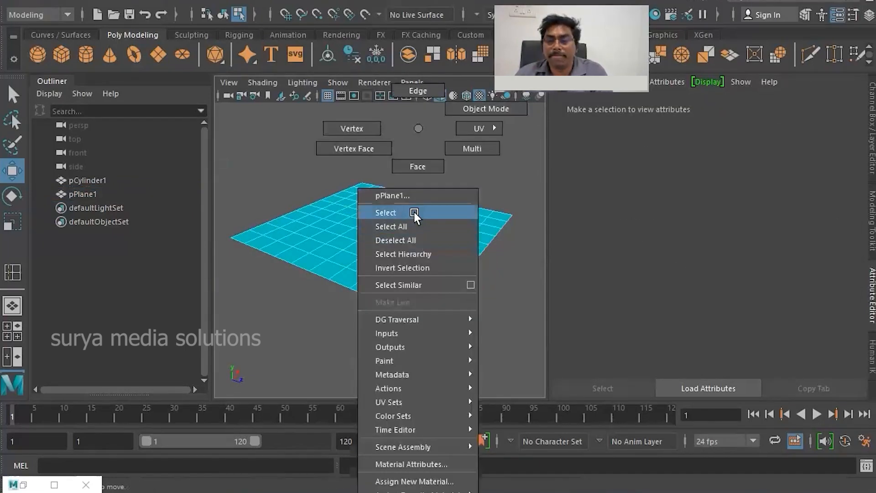
pyautogui.click(417, 211)
pyautogui.scroll(3, 657, 274)
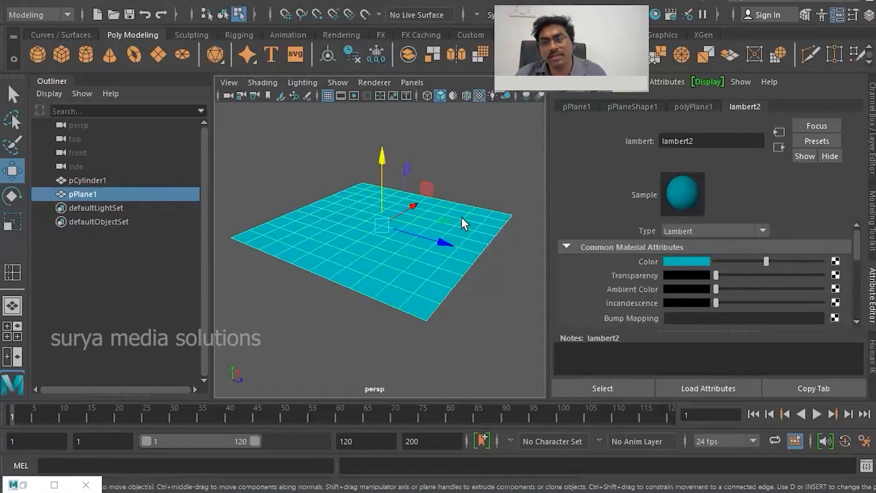
# Step: Start assigning a new material to the selected plane
pyautogui.rightClick(395, 246)
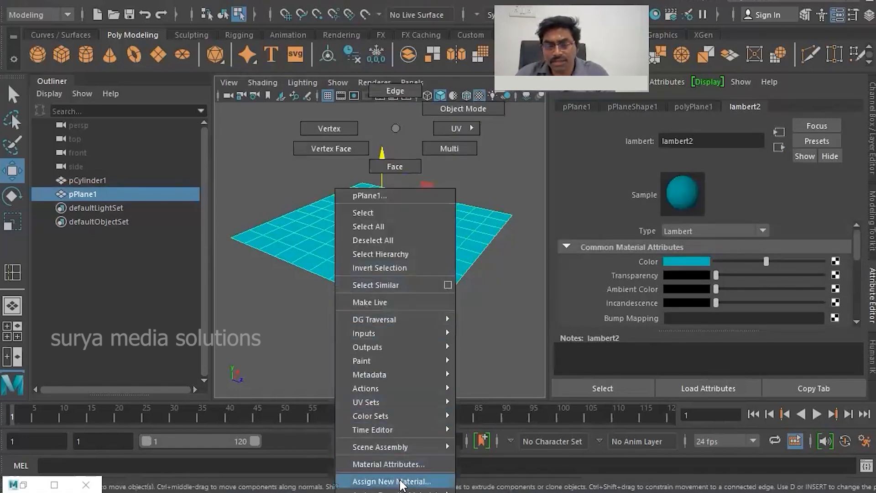